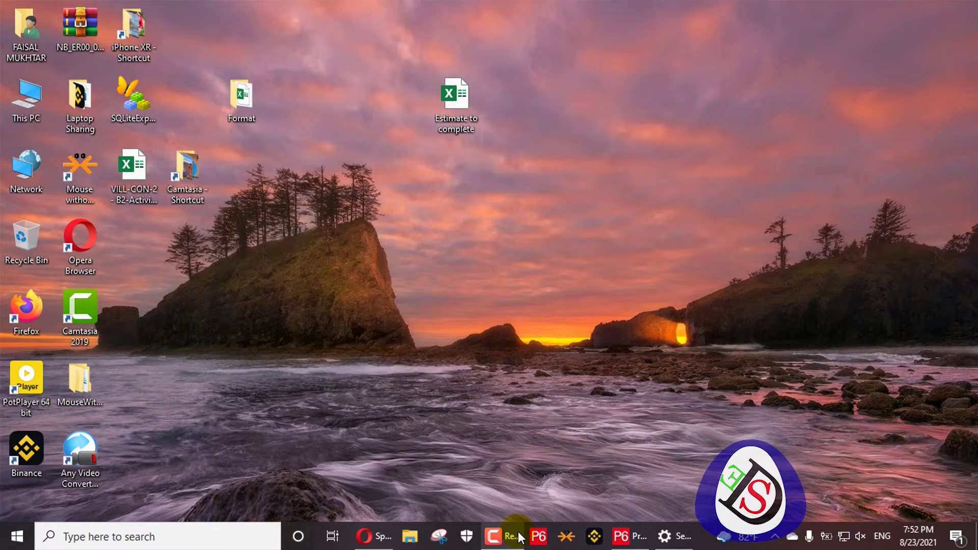
# Step: Switch to Primavera P6 Professional and bring the project summary row of the activity table into view
pyautogui.click(630, 537)
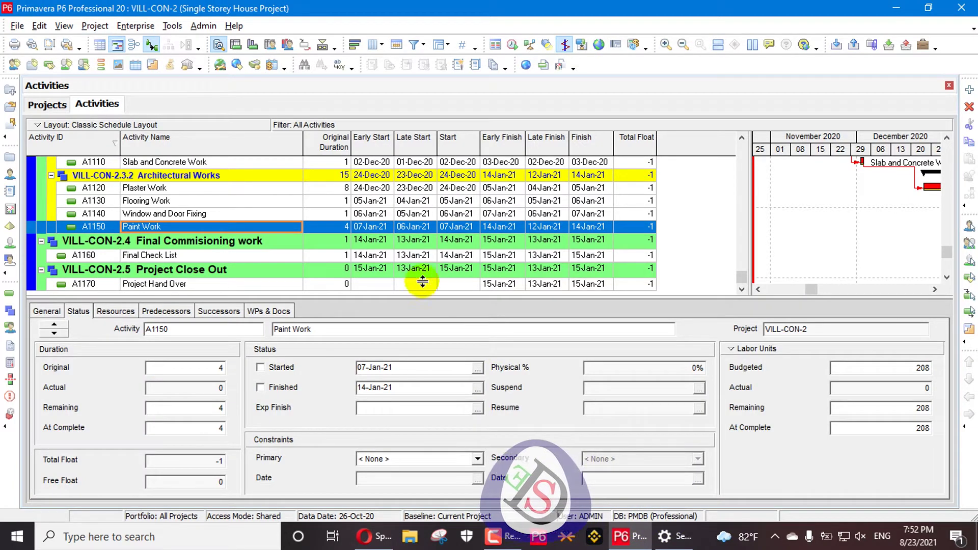
pyautogui.click(713, 176)
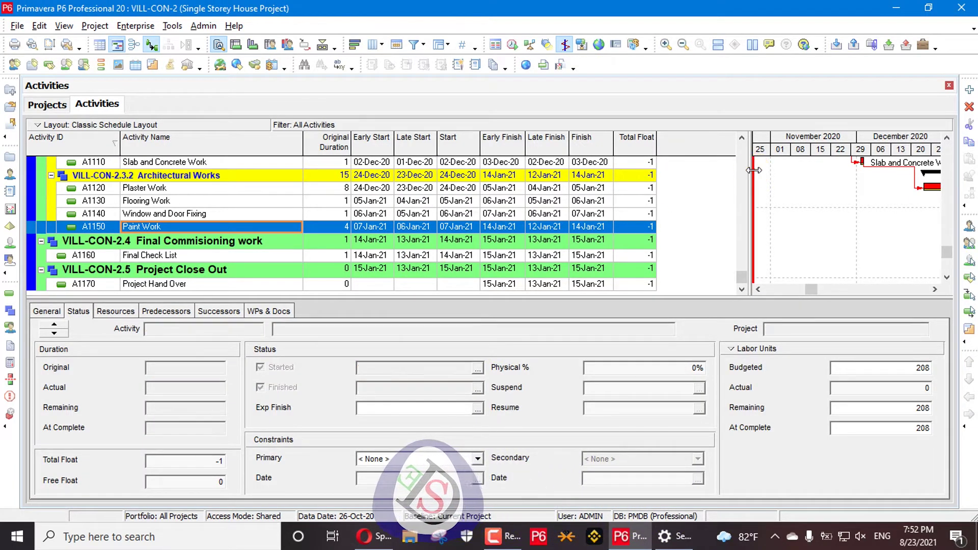
pyautogui.scroll(4, 621, 170)
pyautogui.scroll(4, 732, 224)
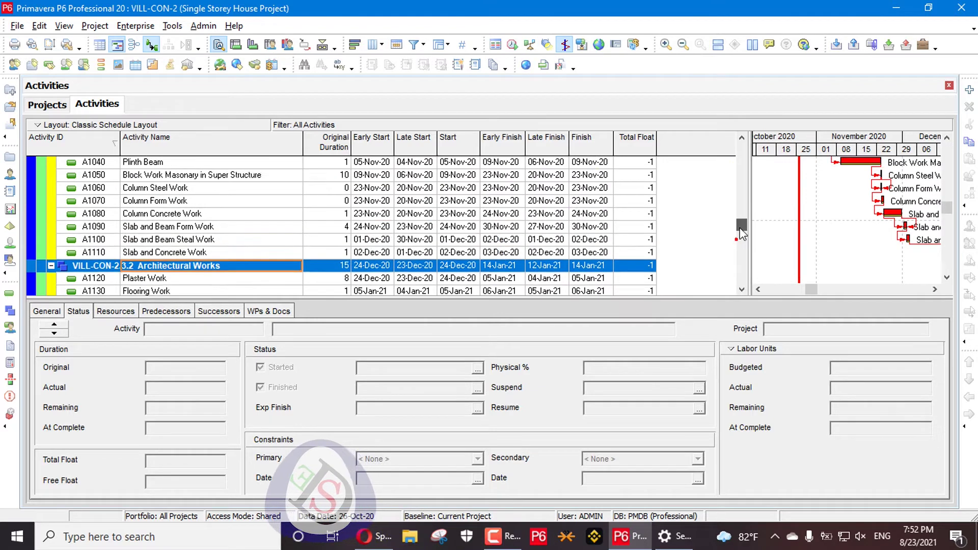
pyautogui.scroll(2, 731, 157)
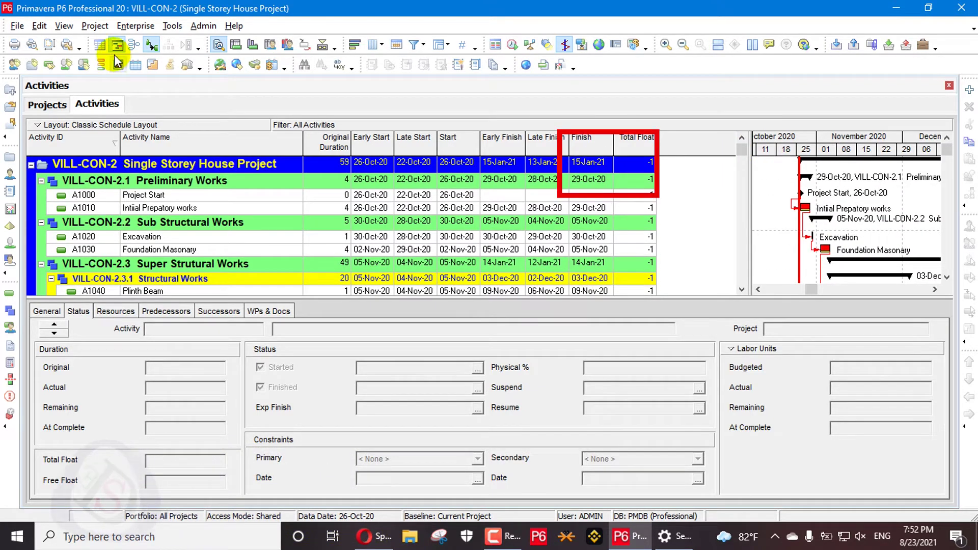
# Step: Save a copy of the current project as a new baseline and set its type to Initial Planning Baseline
pyautogui.click(99, 30)
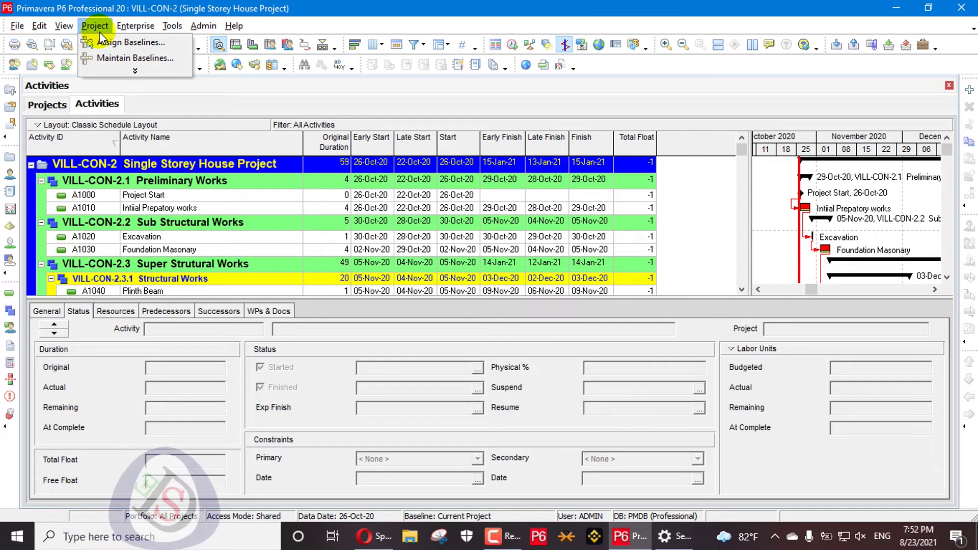
pyautogui.click(114, 57)
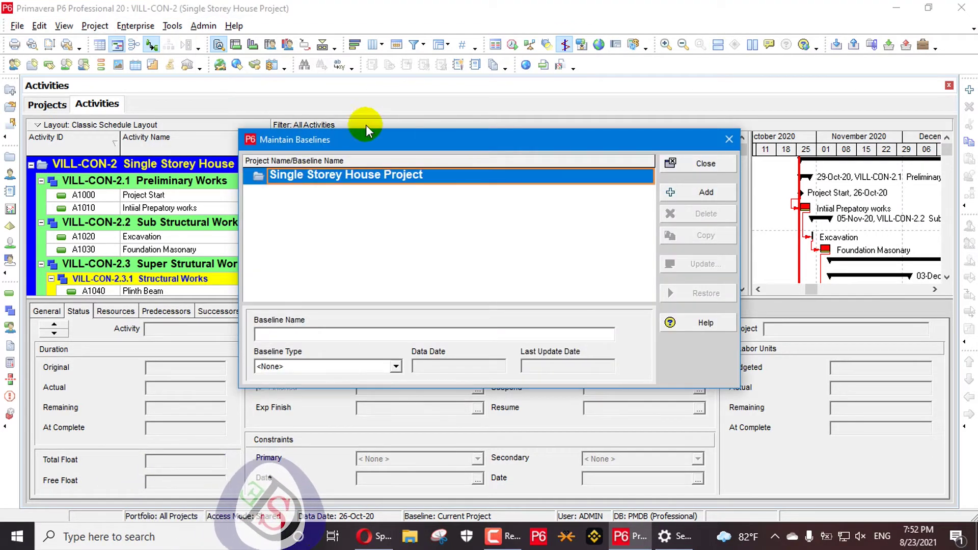
pyautogui.click(695, 193)
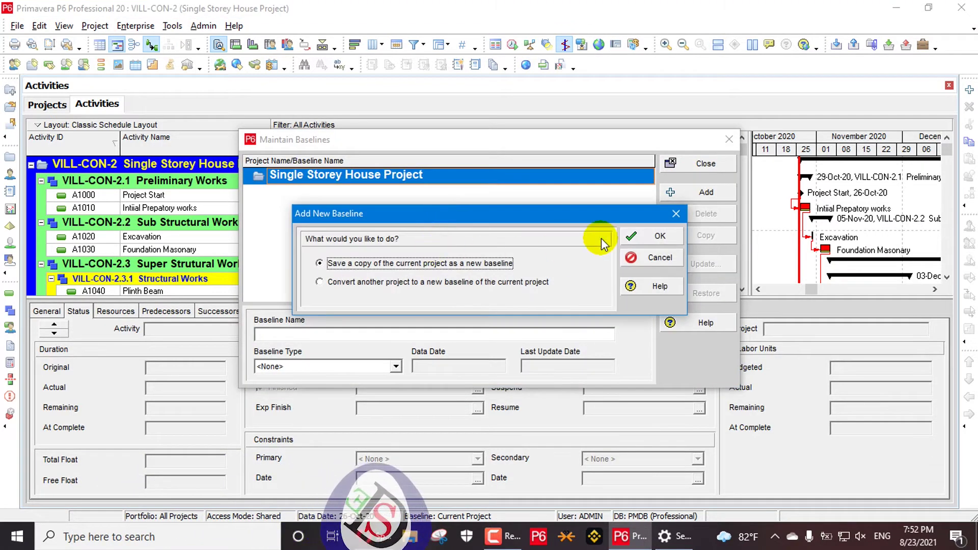
pyautogui.click(637, 239)
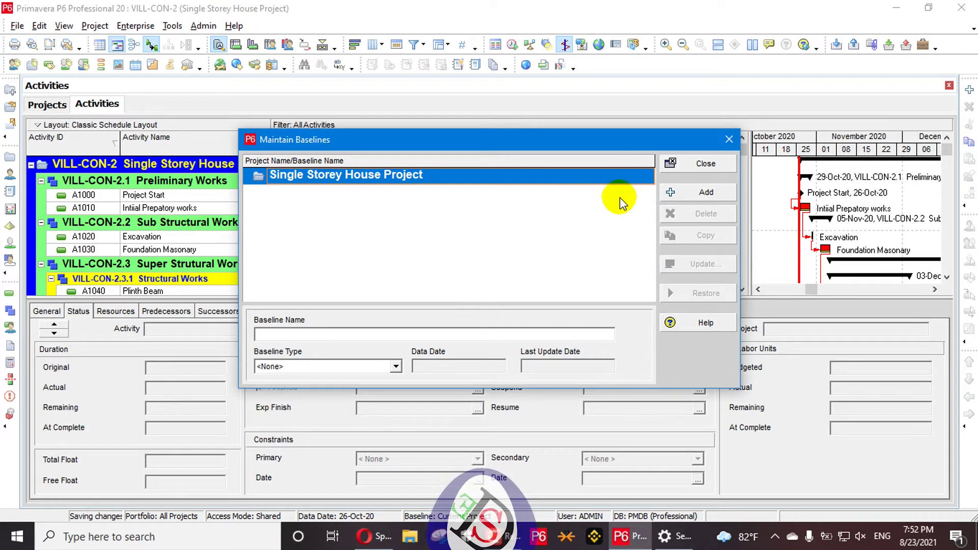
pyautogui.click(447, 194)
pyautogui.click(352, 366)
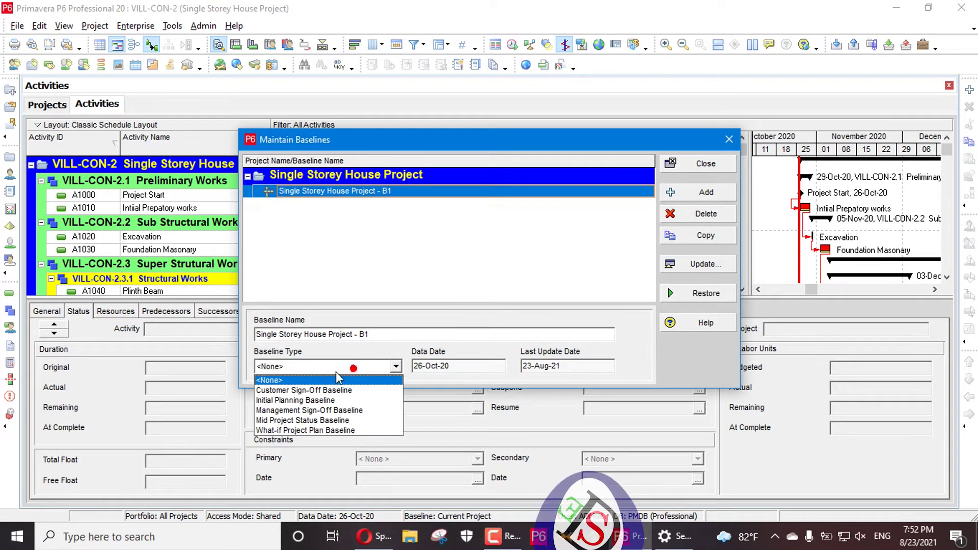
pyautogui.click(257, 398)
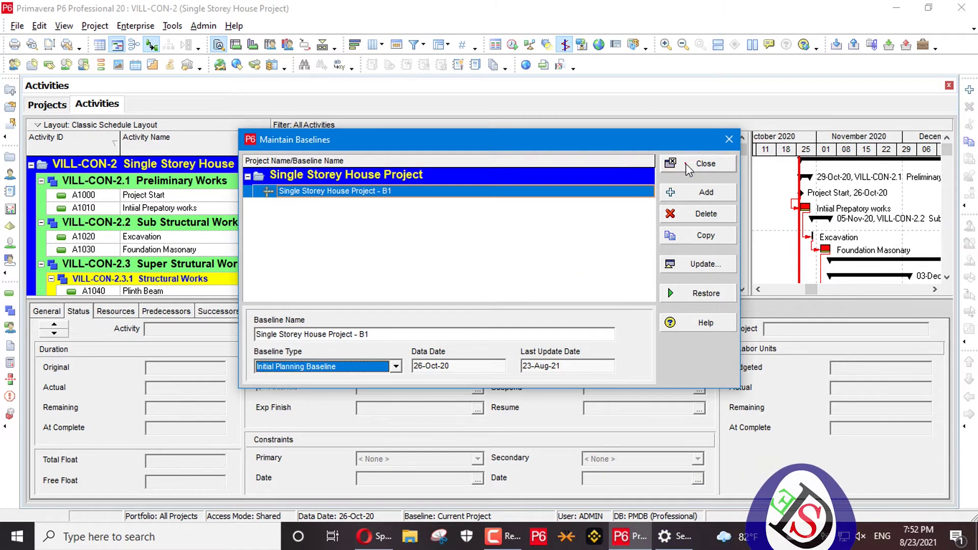
pyautogui.click(668, 164)
# Step: Assign Single Storey House Project - B1 as both the project baseline and the primary user baseline
pyautogui.click(134, 25)
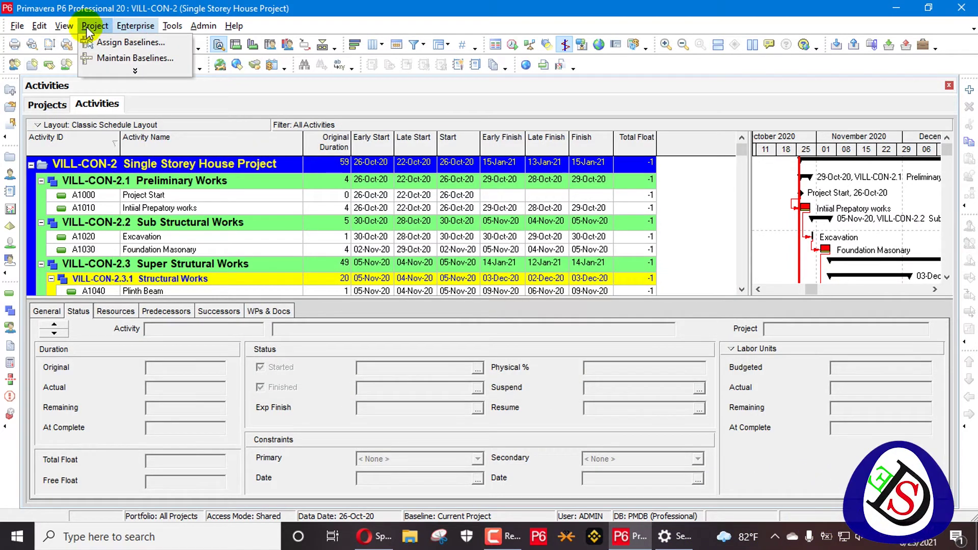
pyautogui.click(92, 39)
pyautogui.click(367, 223)
pyautogui.click(387, 247)
pyautogui.click(385, 286)
pyautogui.click(381, 309)
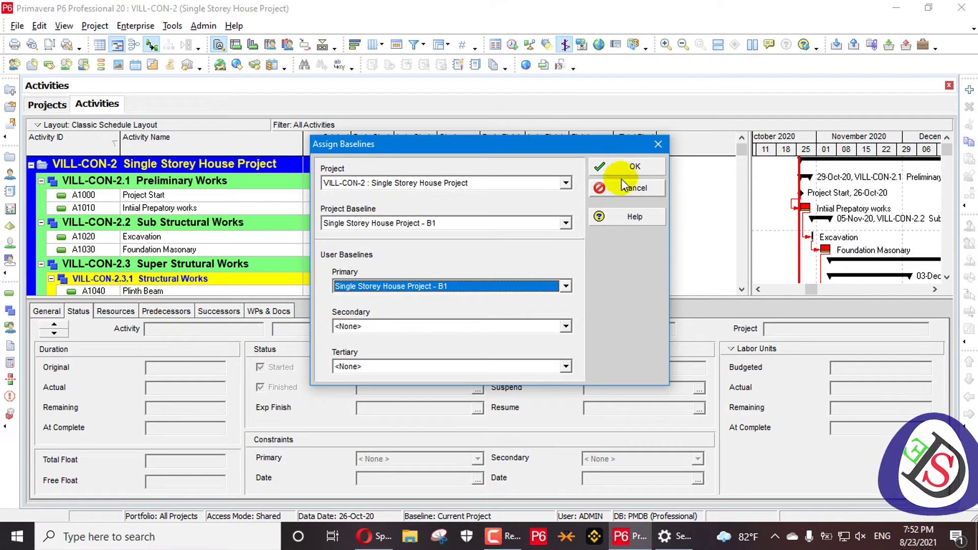
pyautogui.click(627, 168)
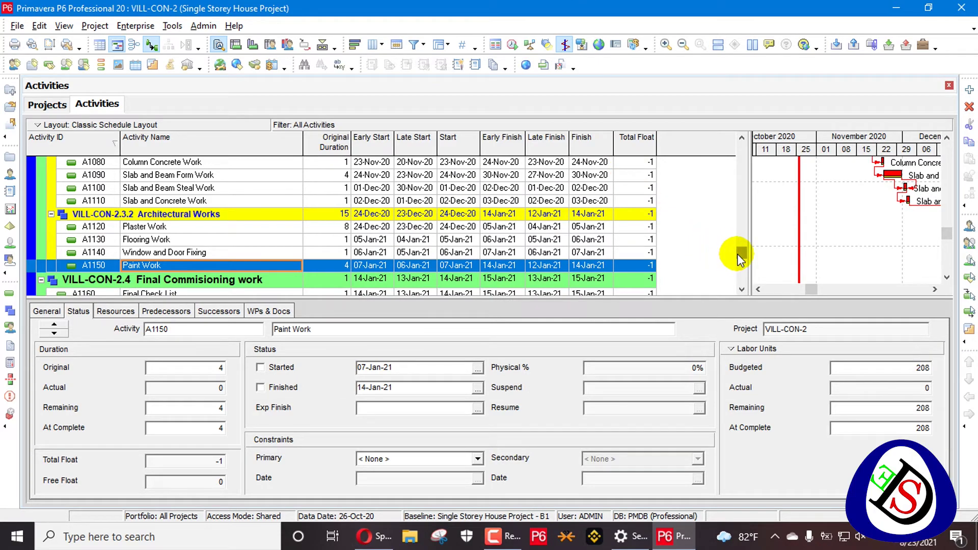
# Step: Reschedule the project with the data date 01-Nov-20 applied to all open projects
pyautogui.moveTo(740, 254); pyautogui.dragTo(740, 157)
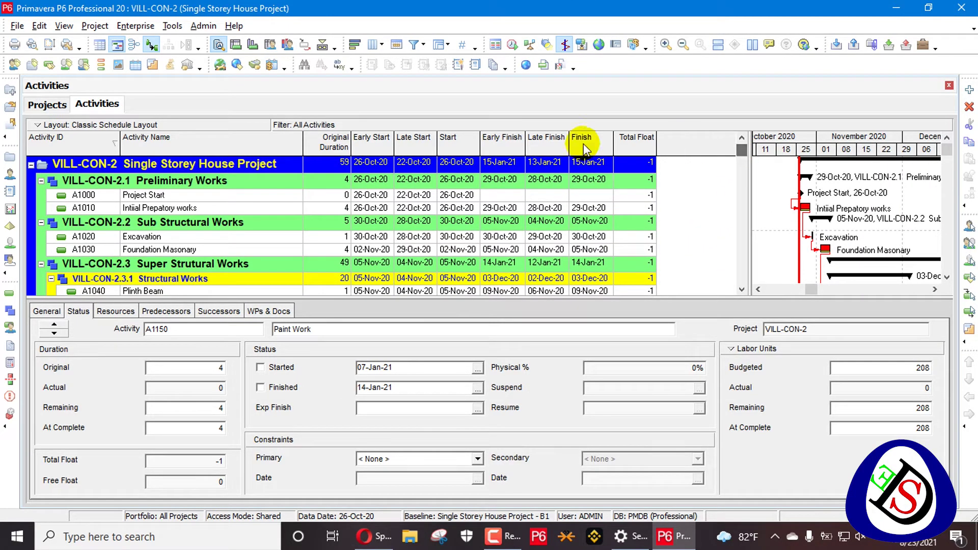
pyautogui.press('F9')
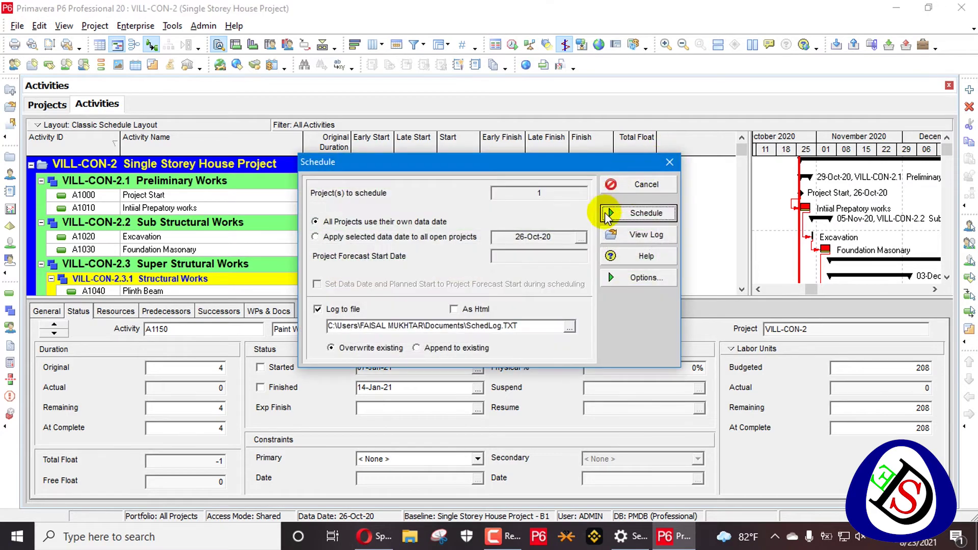
pyautogui.click(387, 237)
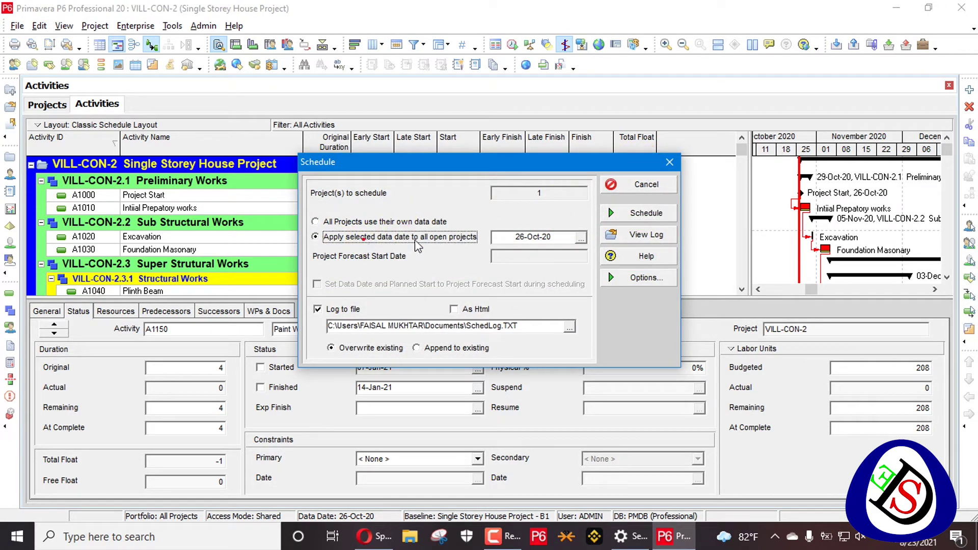
pyautogui.click(640, 278)
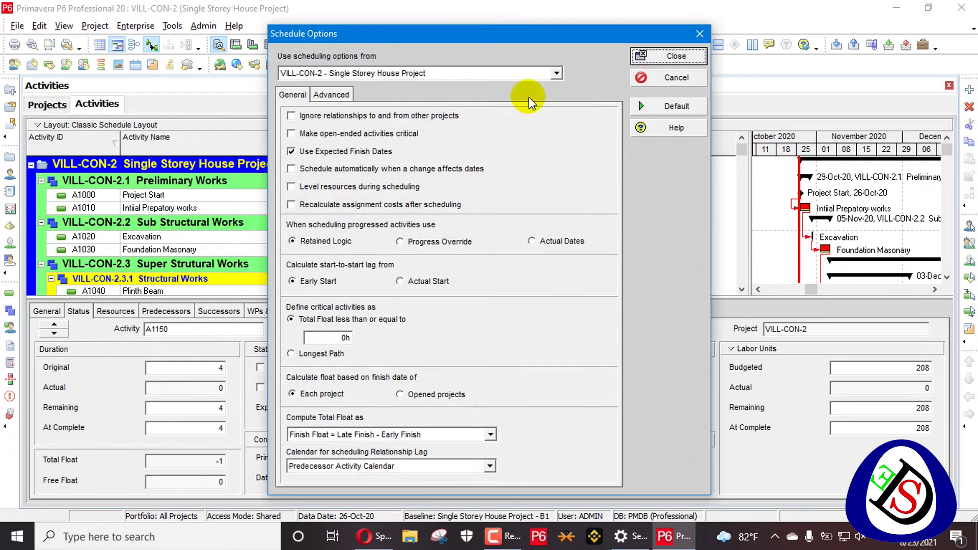
pyautogui.click(700, 35)
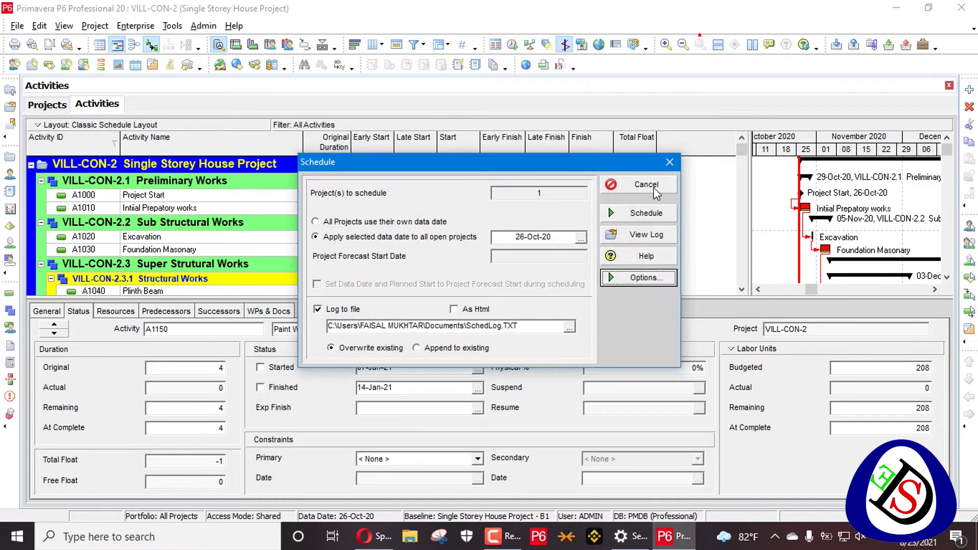
pyautogui.click(583, 237)
pyautogui.click(670, 262)
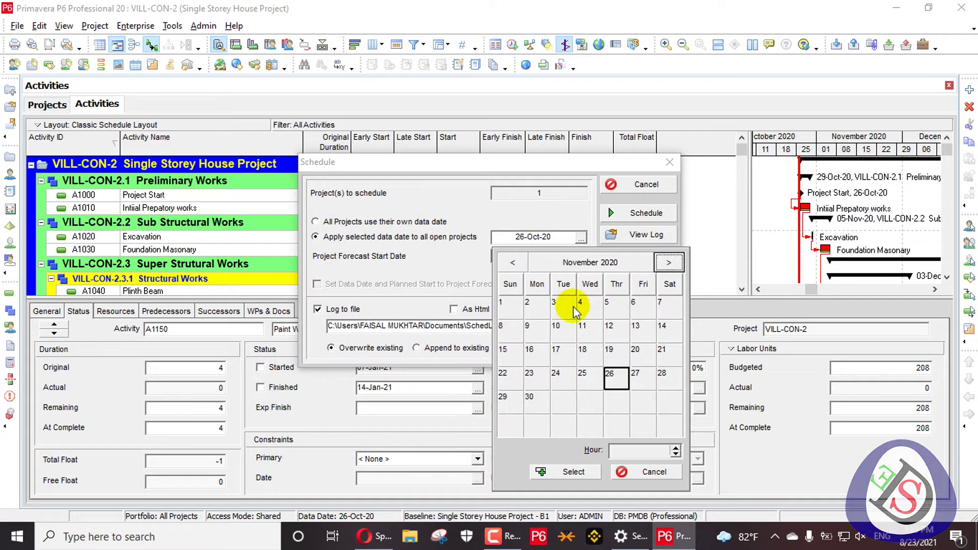
pyautogui.click(559, 469)
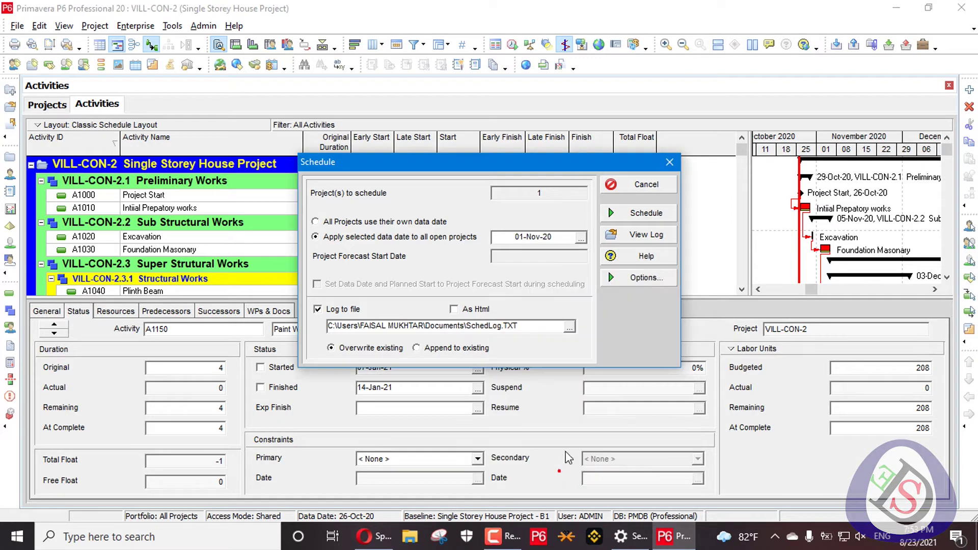
pyautogui.click(654, 215)
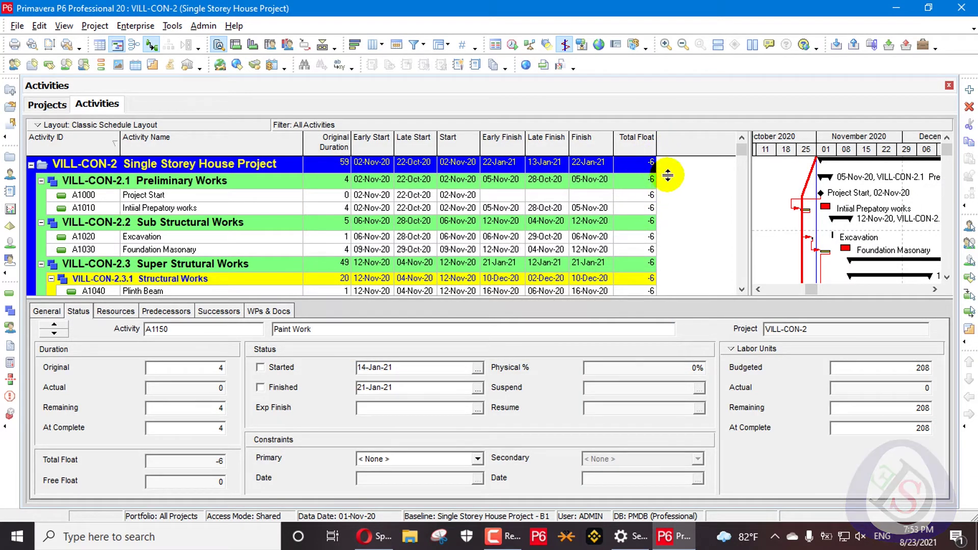
# Step: Examine the finish dates and total float of the activities and compare their Gantt bars with the baseline bars
pyautogui.scroll(-5, 762, 203)
pyautogui.click(934, 290)
pyautogui.click(937, 289)
pyautogui.scroll(-1, 895, 218)
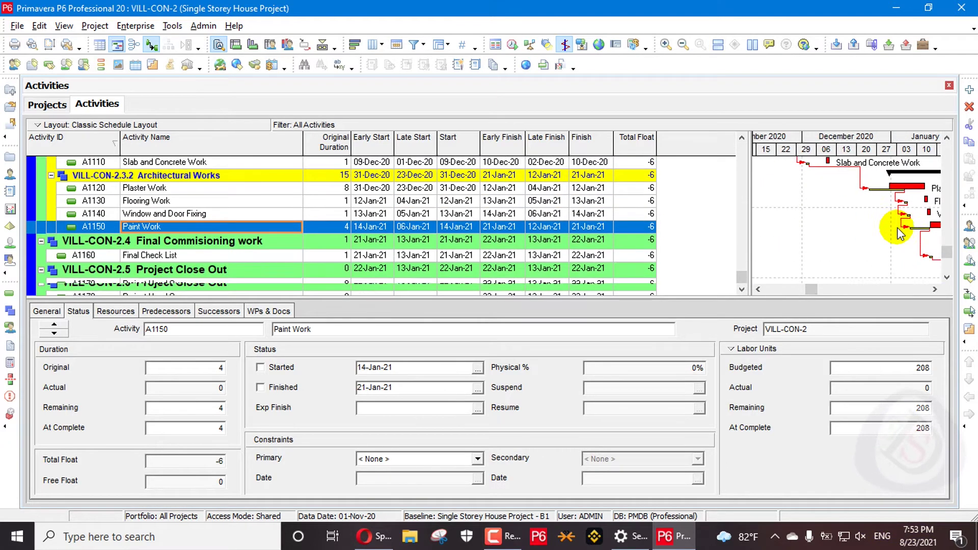
pyautogui.click(934, 289)
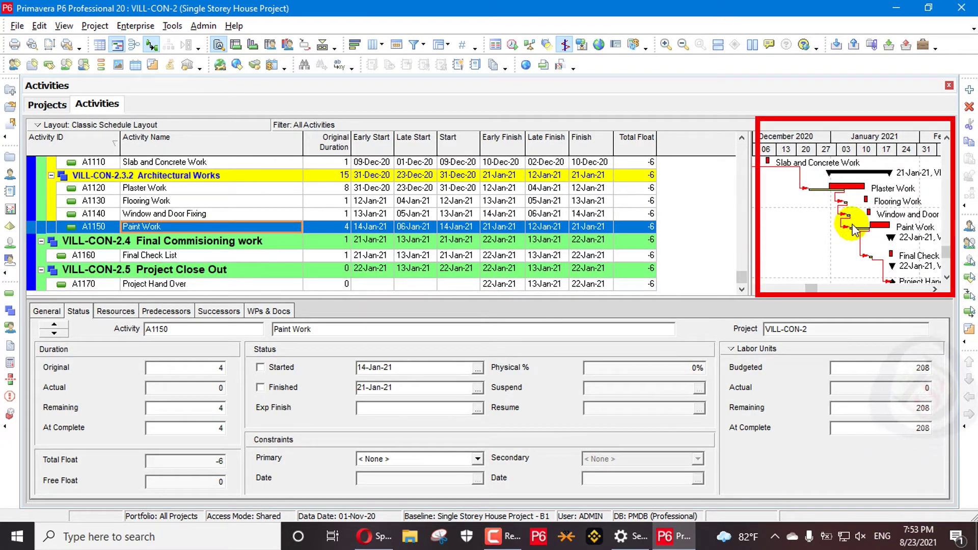
pyautogui.scroll(4, 636, 224)
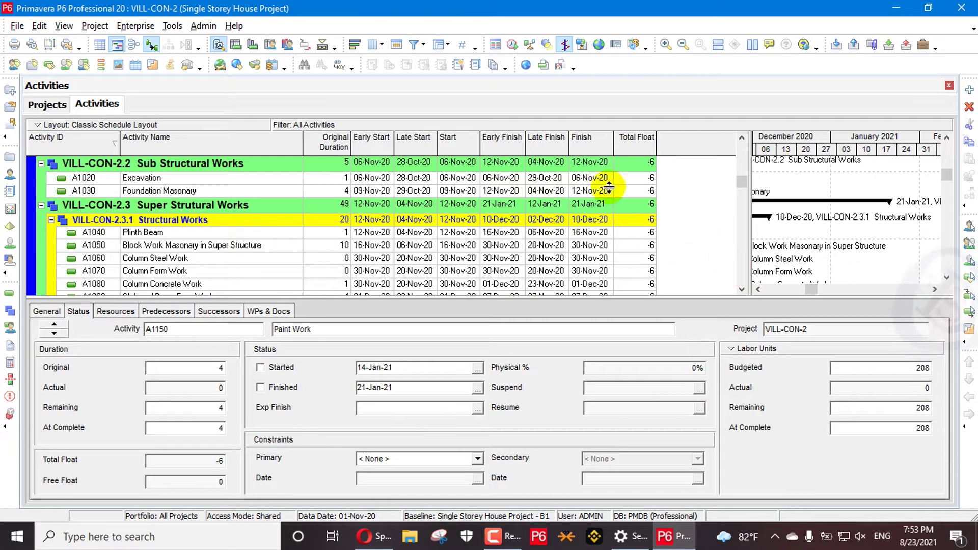
pyautogui.rightClick(591, 162)
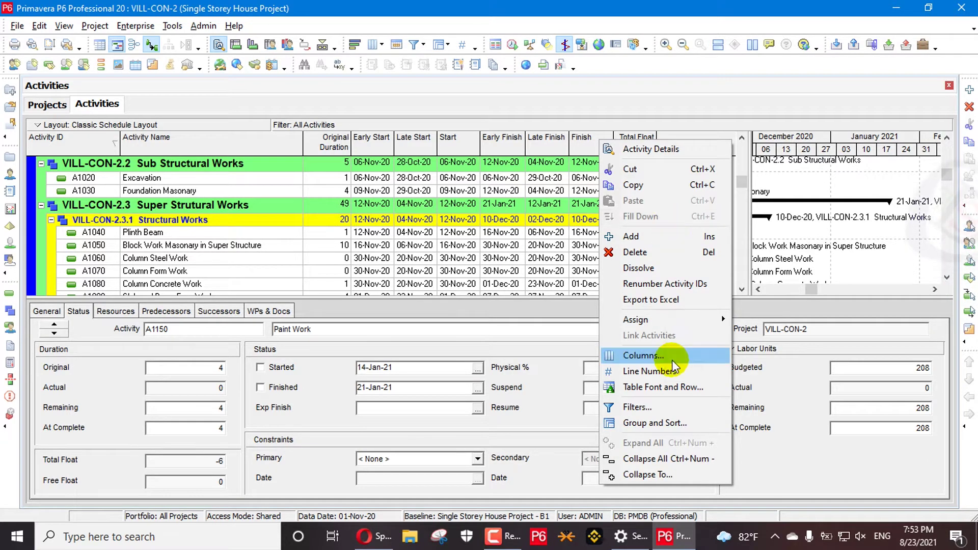
pyautogui.click(509, 110)
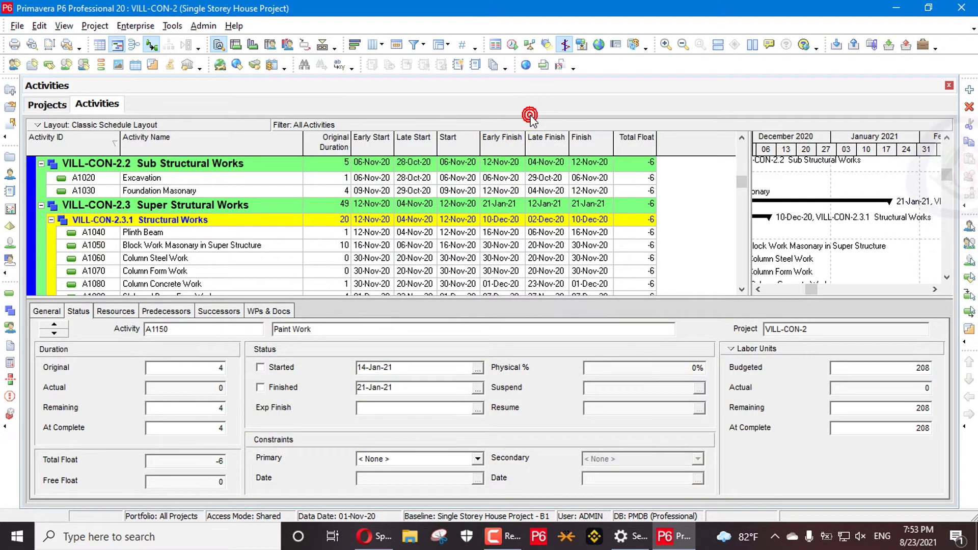
# Step: Reschedule all open projects with the data date set back to 26-Oct-20
pyautogui.press('F9')
pyautogui.click(423, 237)
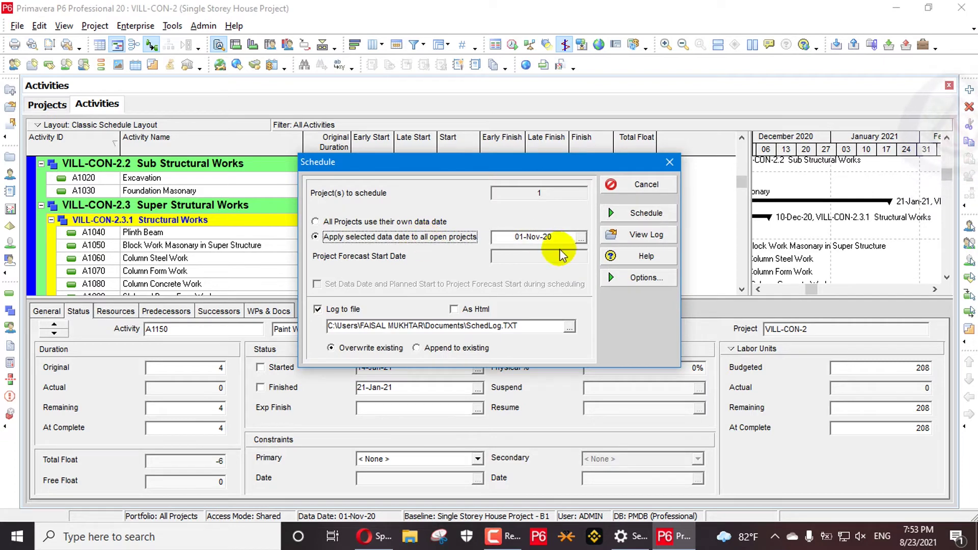
pyautogui.click(581, 238)
pyautogui.click(513, 264)
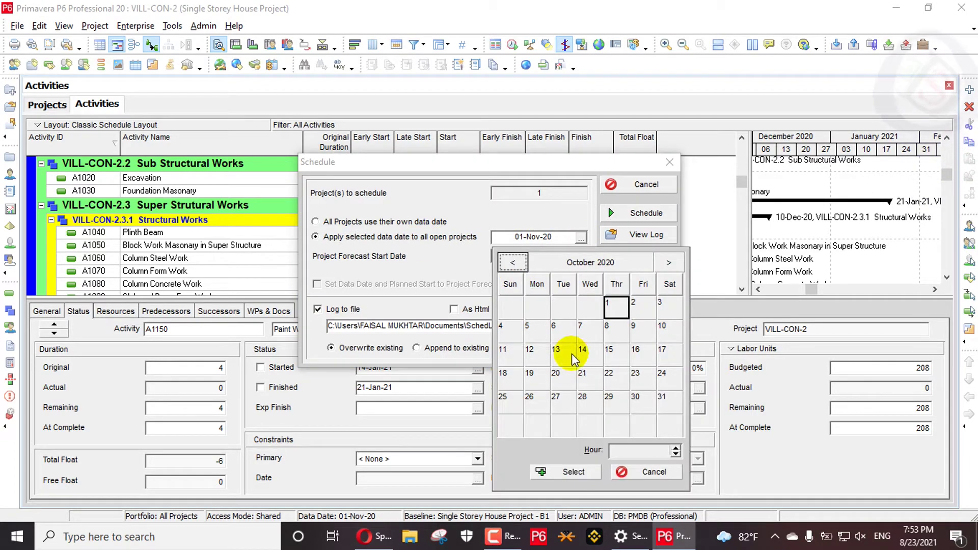
pyautogui.click(528, 398)
pyautogui.click(565, 471)
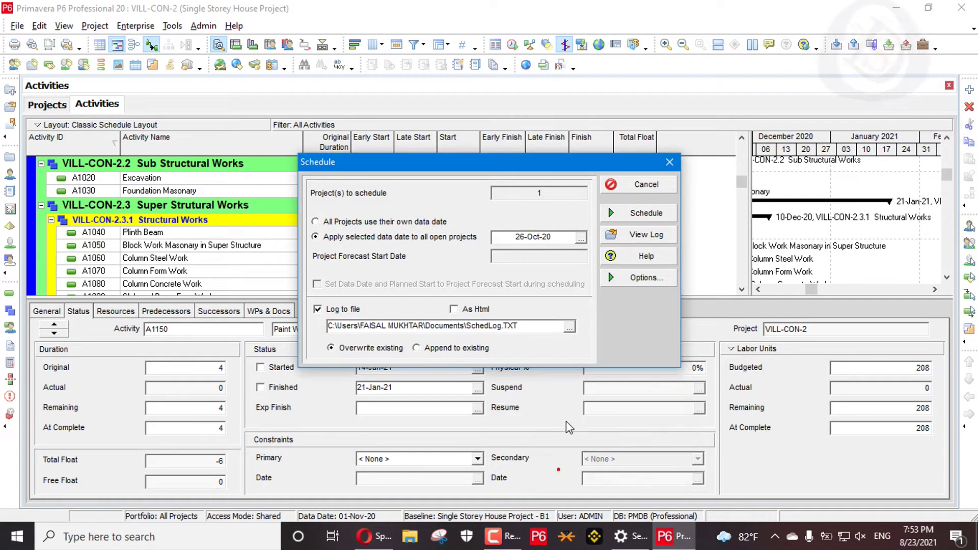
pyautogui.moveTo(741, 182); pyautogui.dragTo(738, 286)
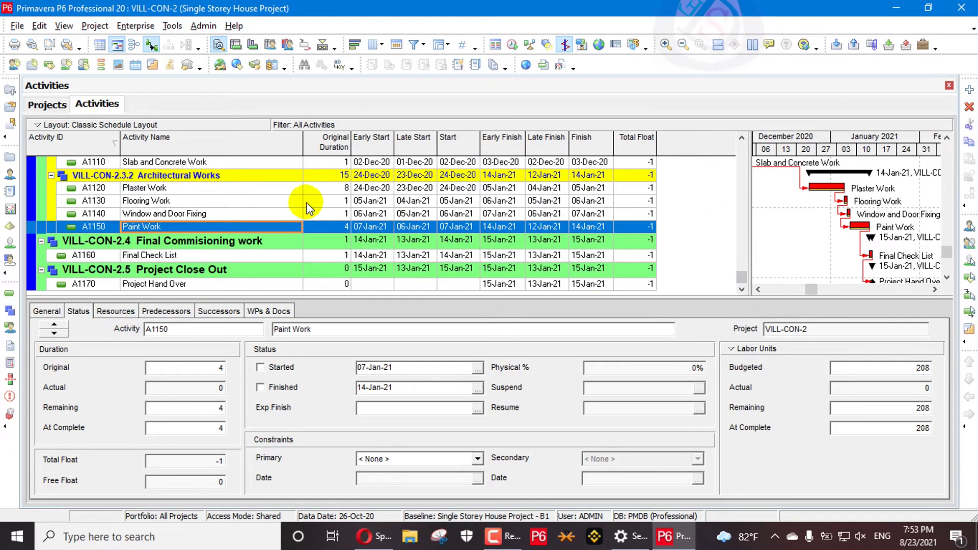
# Step: Set the expected finish date of the Paint Work activity A1150 to 14-Jan-21
pyautogui.scroll(1, 307, 207)
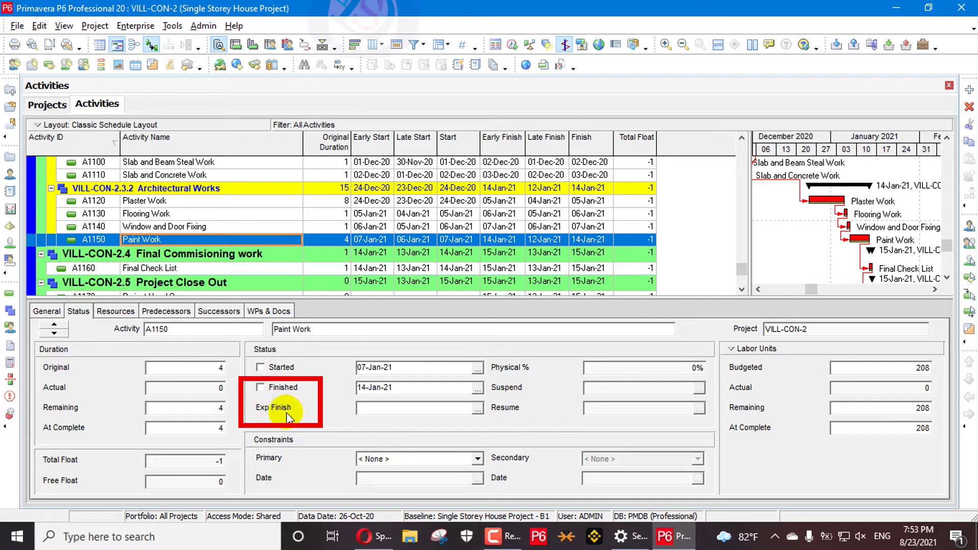
pyautogui.click(476, 409)
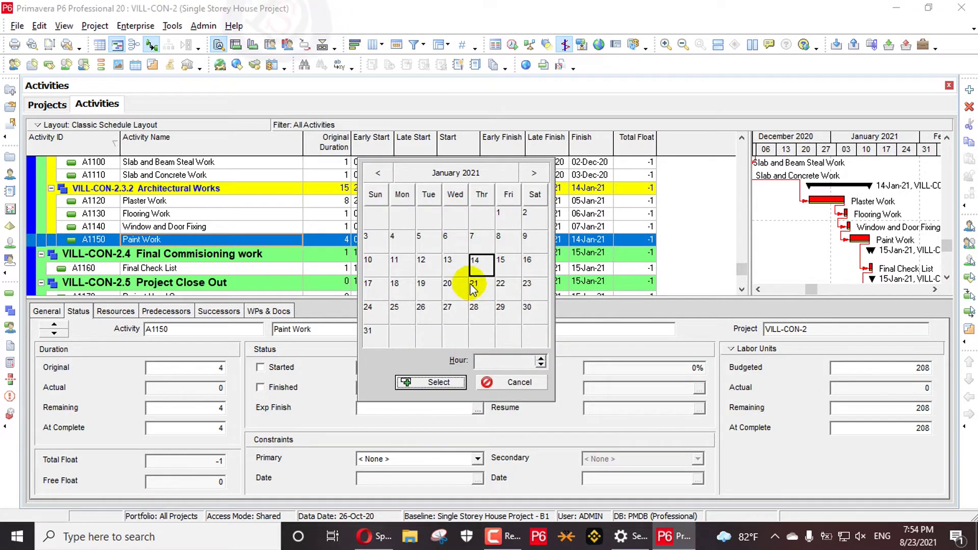
pyautogui.click(445, 387)
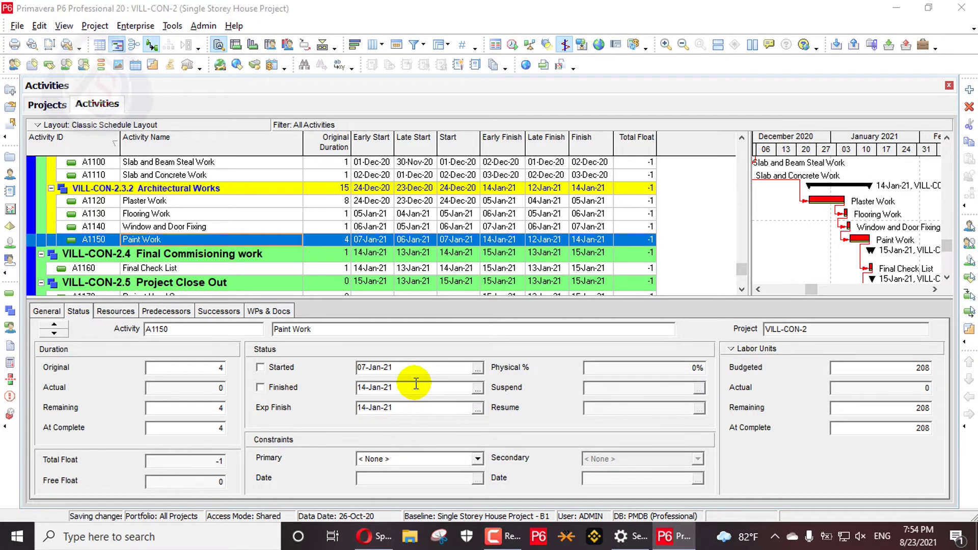
# Step: Reschedule the project with the data date 30-Oct-20 applied to all open projects
pyautogui.press('F9')
pyautogui.click(441, 237)
pyautogui.click(581, 239)
pyautogui.click(633, 400)
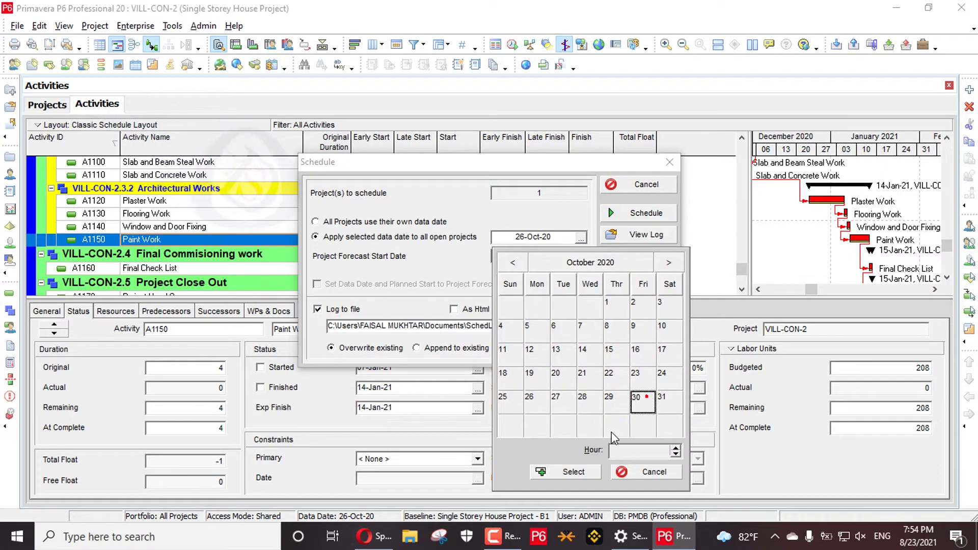
pyautogui.click(573, 472)
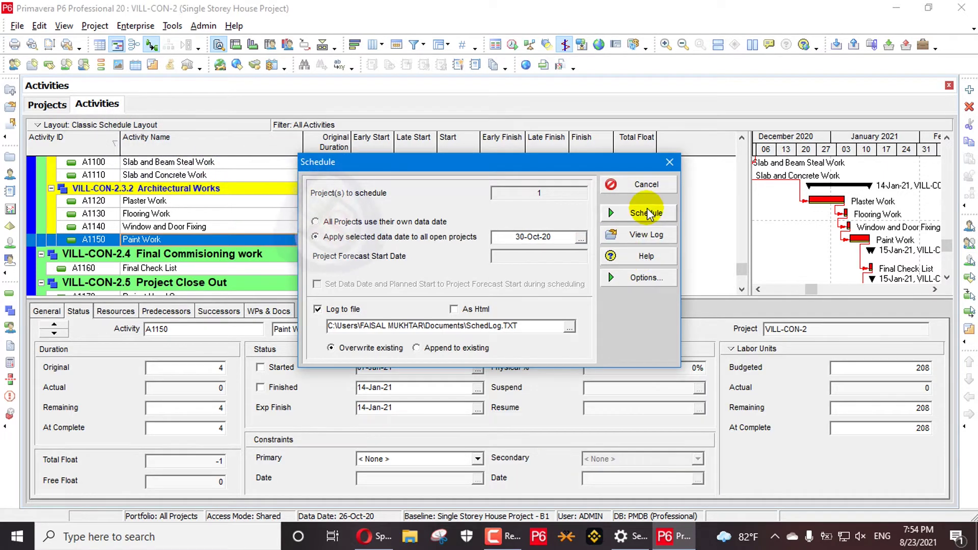
pyautogui.moveTo(594, 159); pyautogui.dragTo(751, 133)
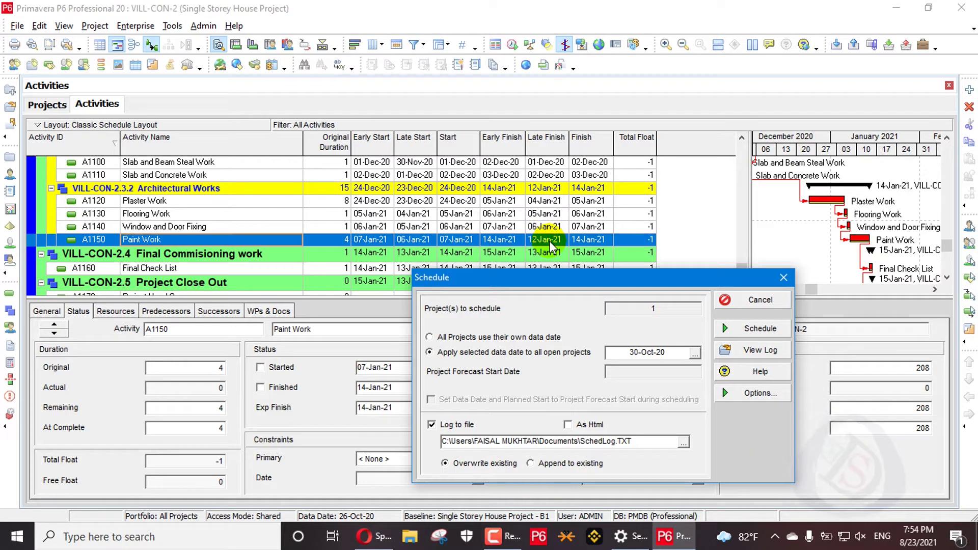
pyautogui.click(759, 329)
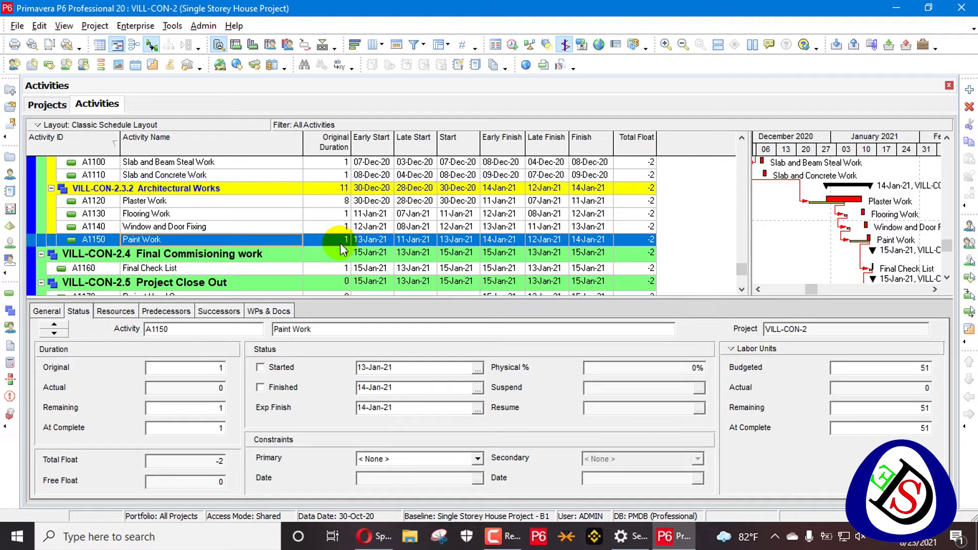
pyautogui.press('F9')
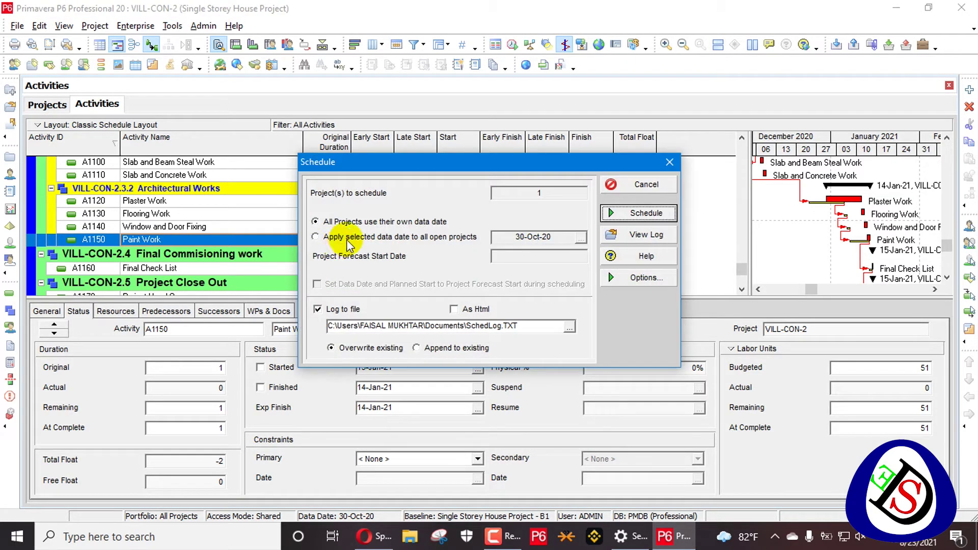
pyautogui.click(347, 239)
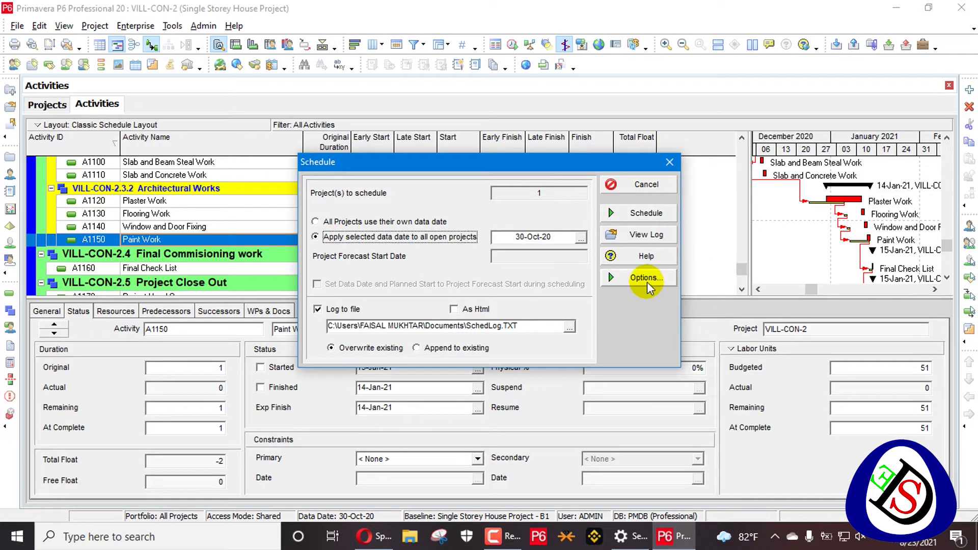
pyautogui.click(670, 163)
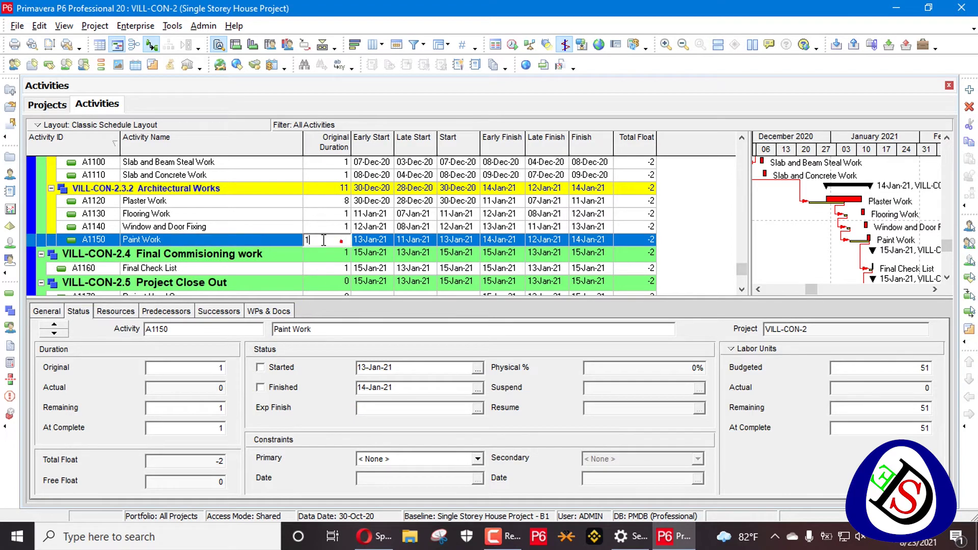
# Step: Set the original duration of Paint Work to 4 and reschedule all open projects with the data date 26-Oct-20
pyautogui.press('Return')
pyautogui.press('F9')
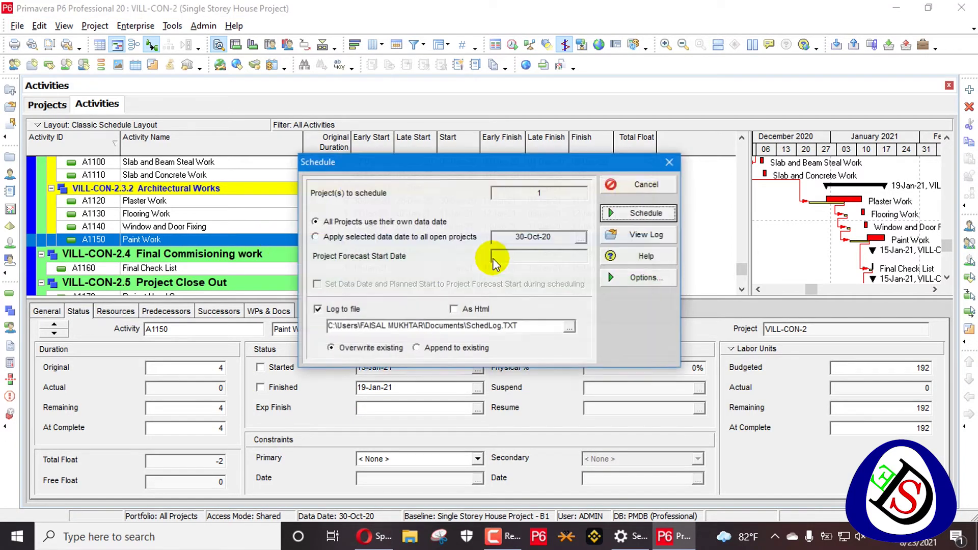
pyautogui.click(581, 240)
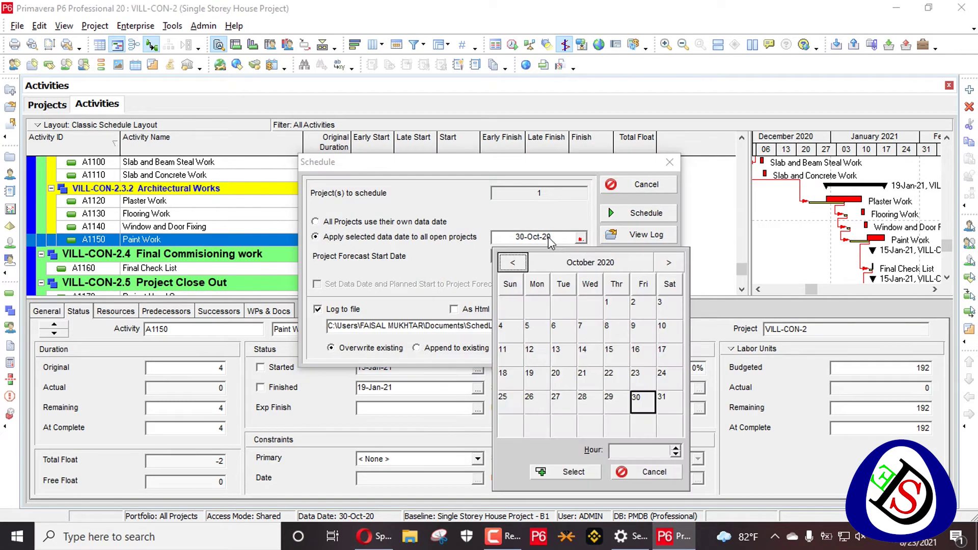
pyautogui.click(545, 472)
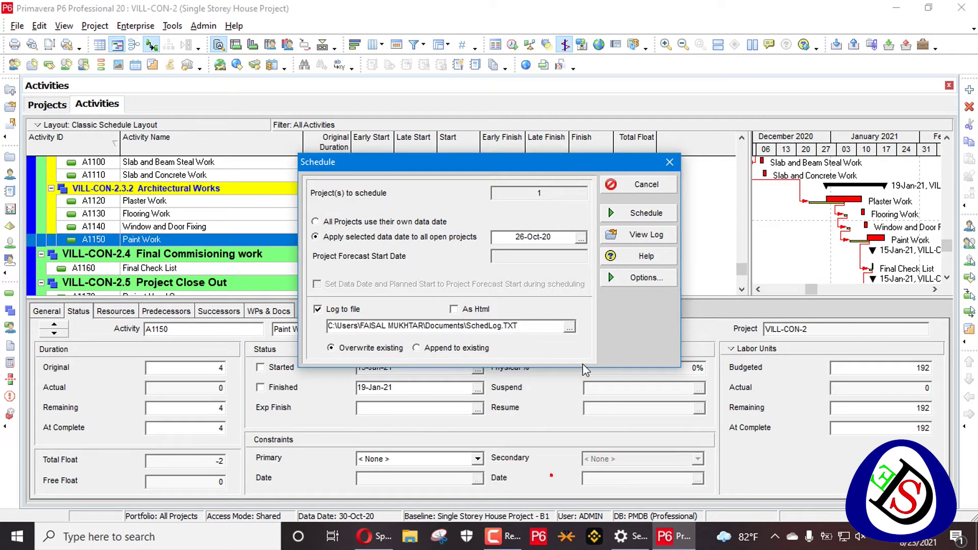
pyautogui.click(625, 218)
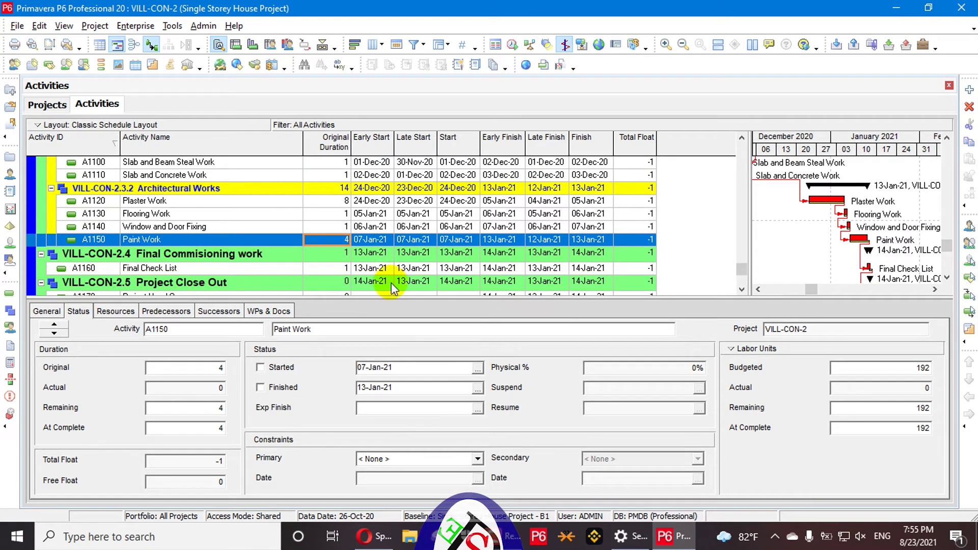
# Step: Set the expected finish date of the Paint Work activity A1150 to 14-Jan-21
pyautogui.click(479, 407)
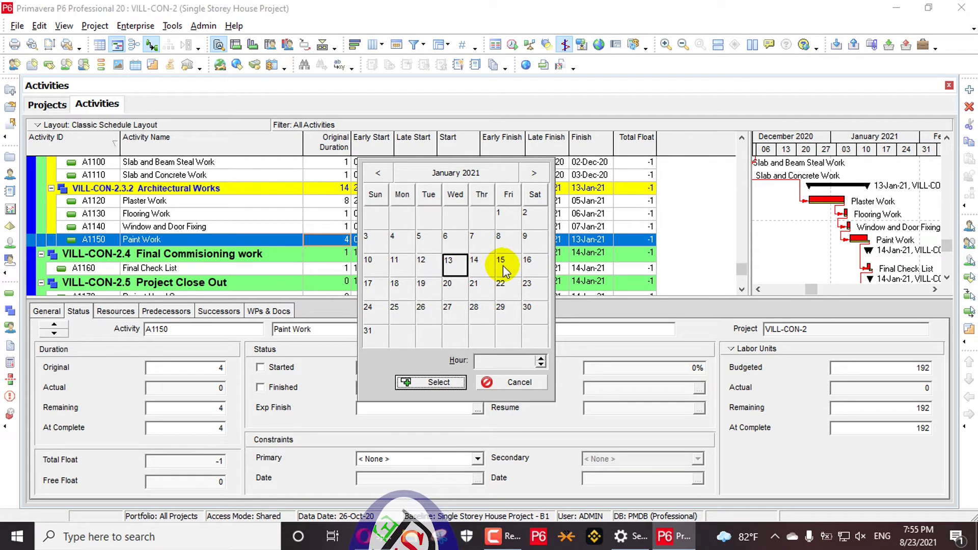
pyautogui.click(484, 263)
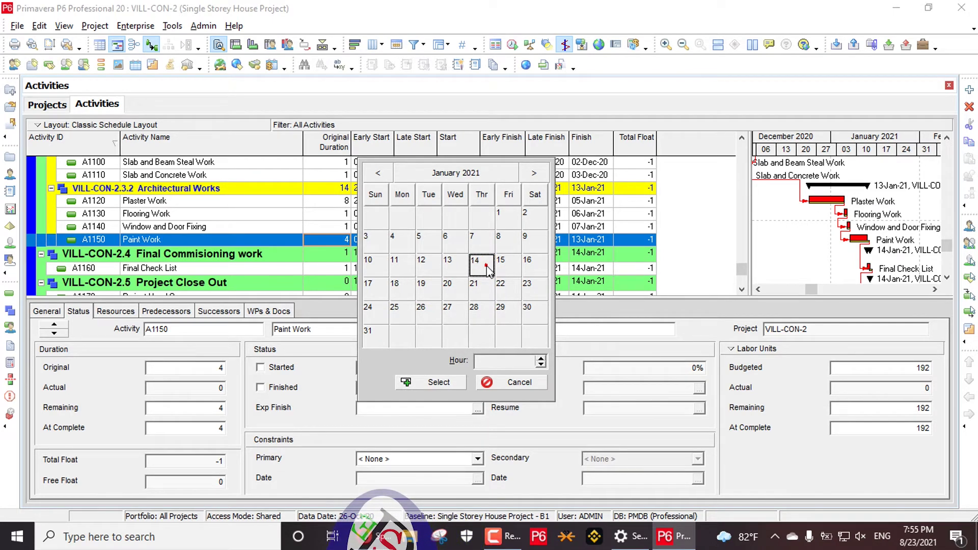
pyautogui.click(444, 385)
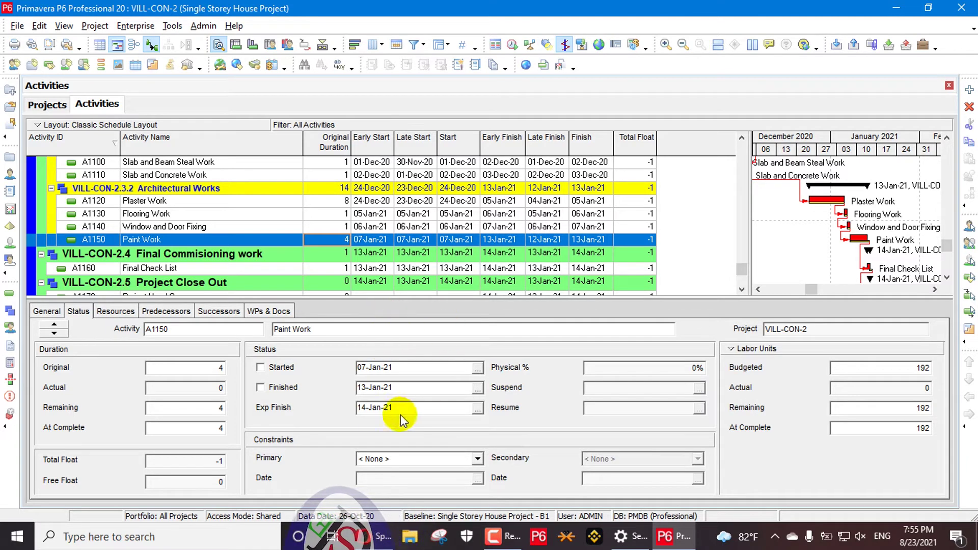
# Step: Reschedule the project with the data date 01-Nov-20 applied to all open projects
pyautogui.press('F9')
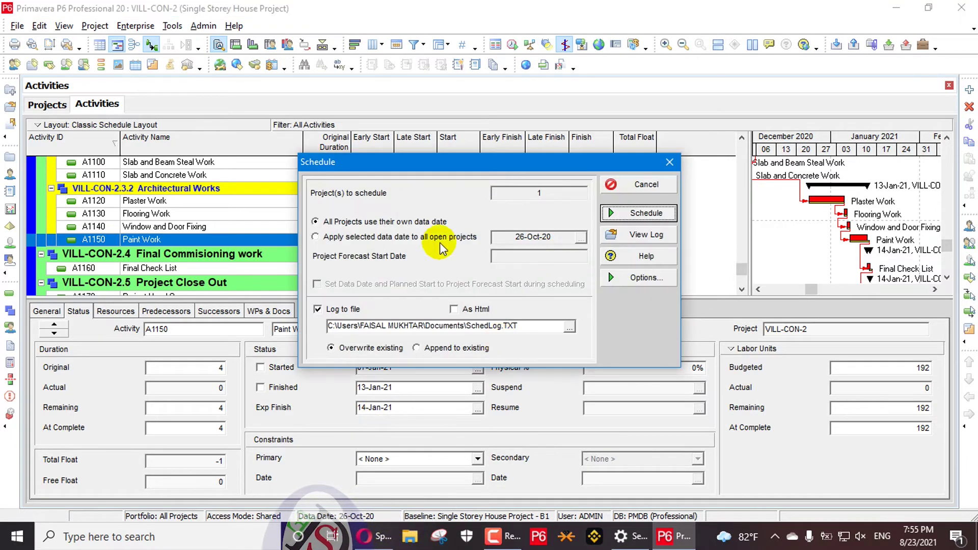
pyautogui.click(580, 237)
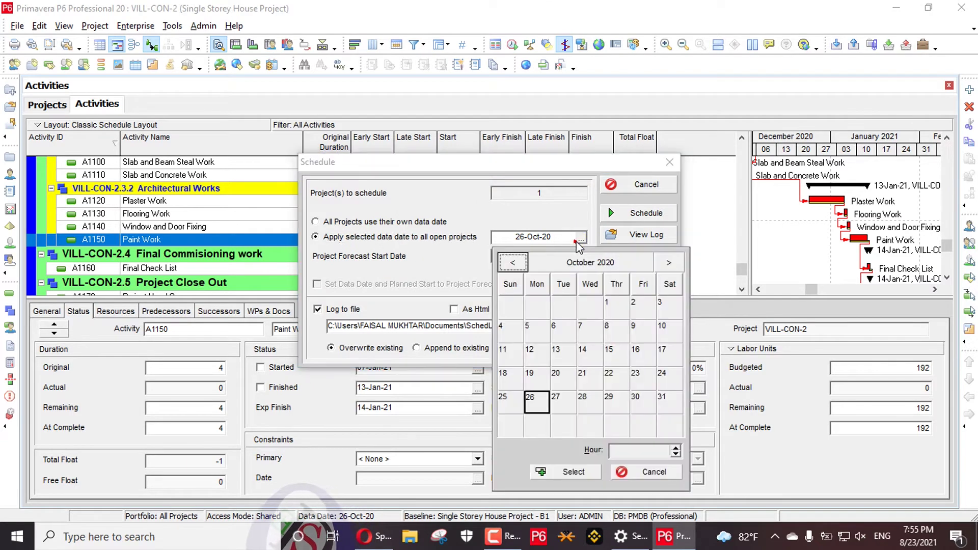
pyautogui.click(667, 262)
pyautogui.click(560, 471)
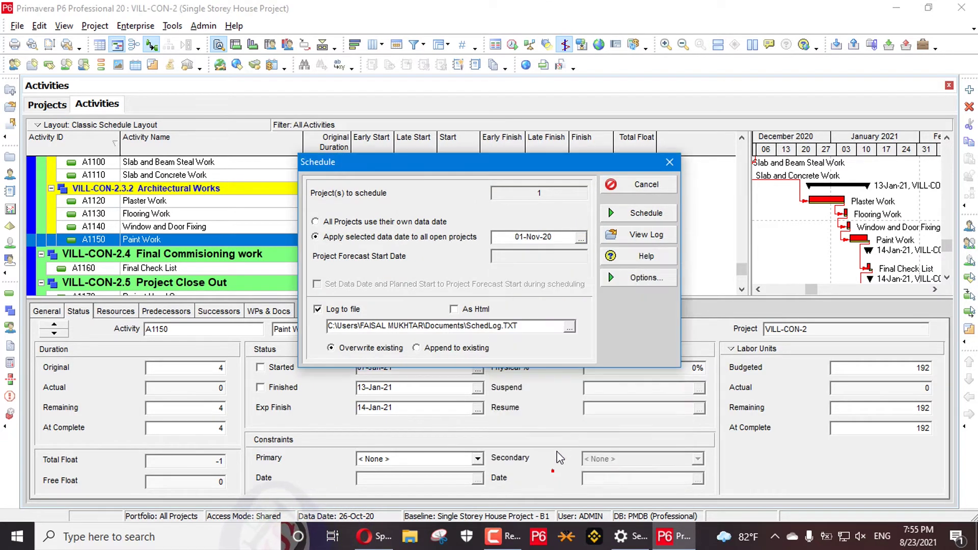
pyautogui.click(663, 213)
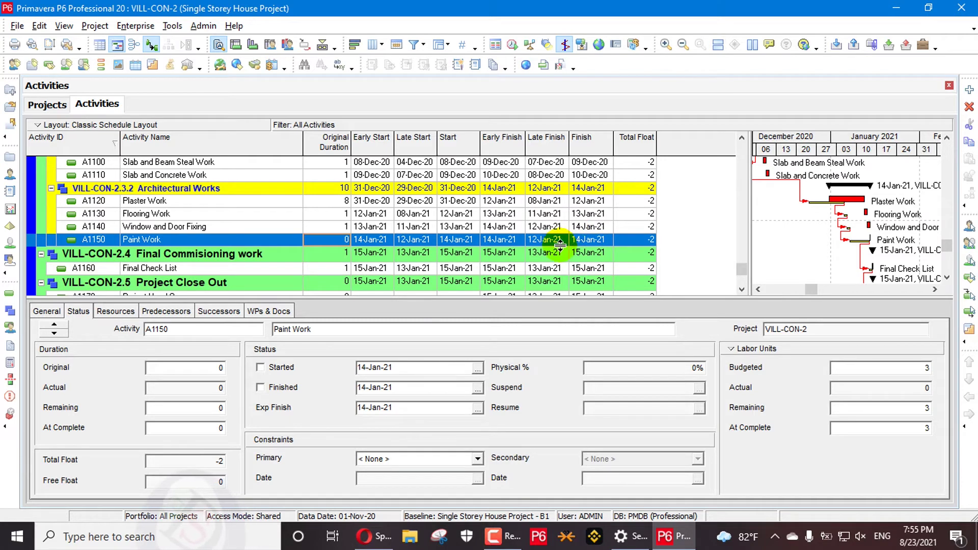
# Step: Select the Plaster Work activity and reschedule all open projects with the data date set back to 26-Oct-20
pyautogui.click(209, 200)
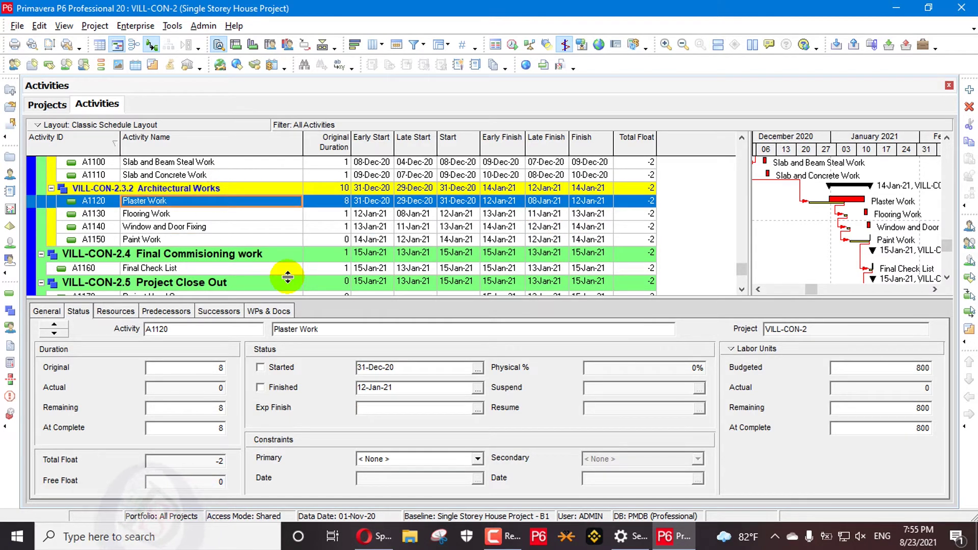
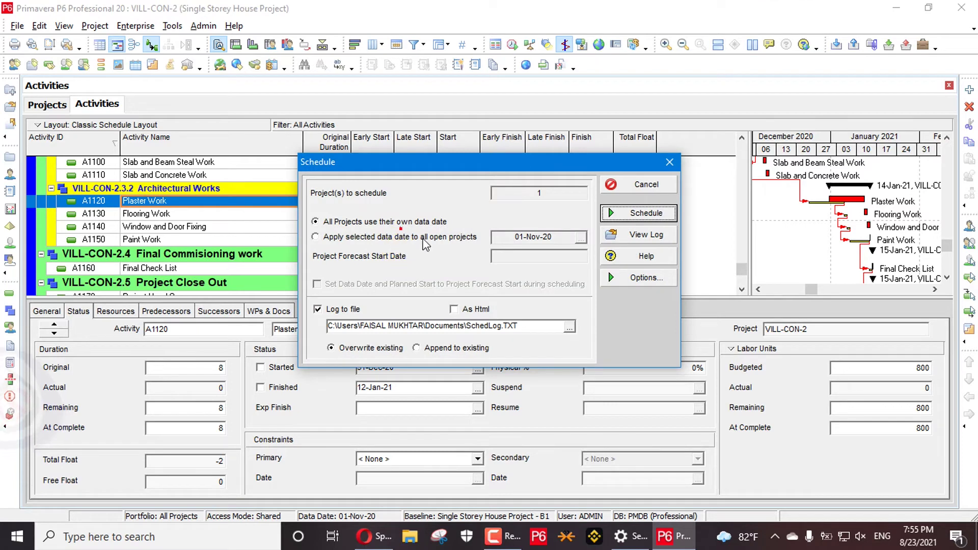
pyautogui.click(400, 237)
pyautogui.click(581, 238)
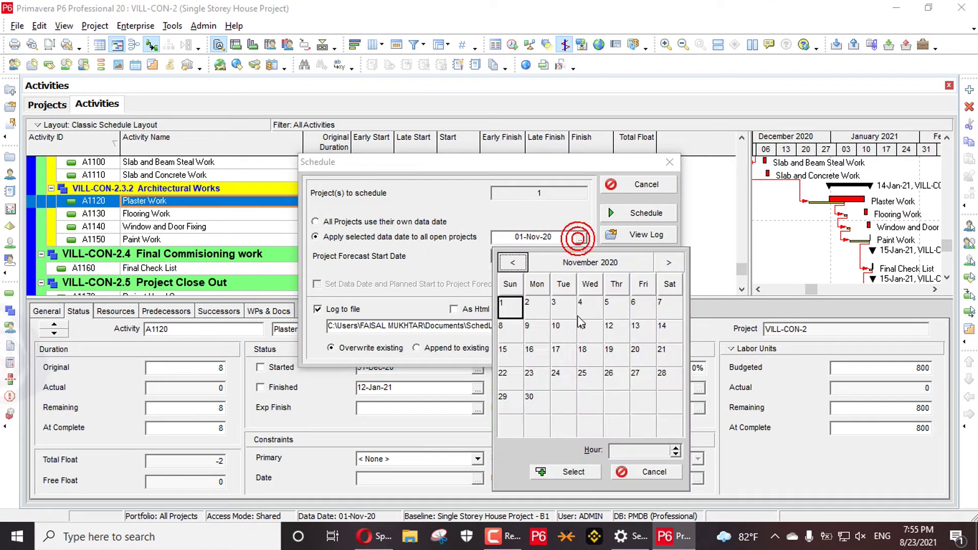
pyautogui.click(513, 262)
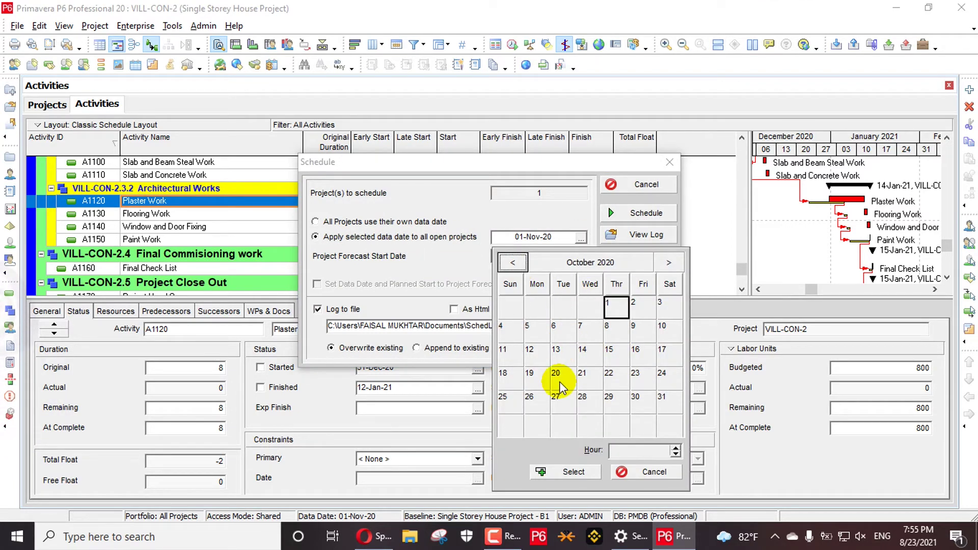
pyautogui.click(565, 472)
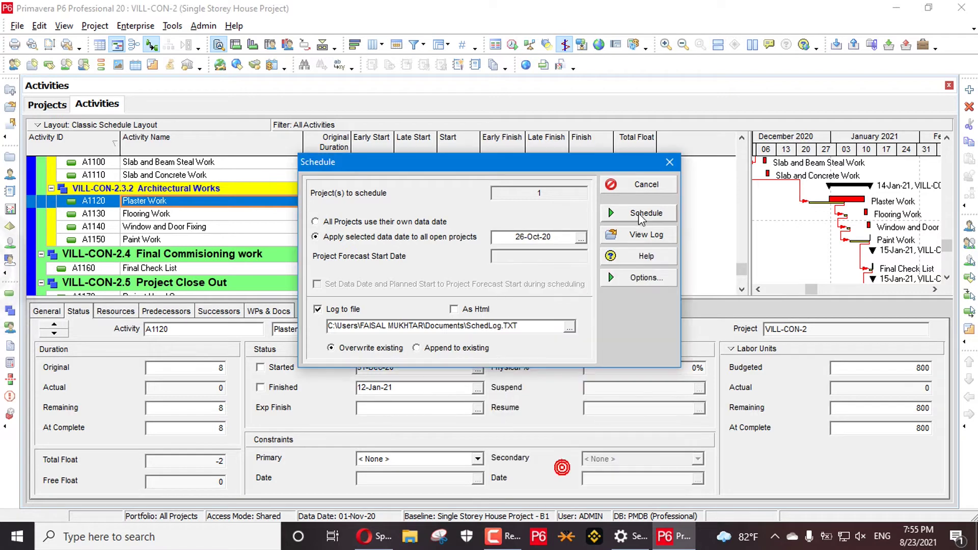
pyautogui.click(629, 212)
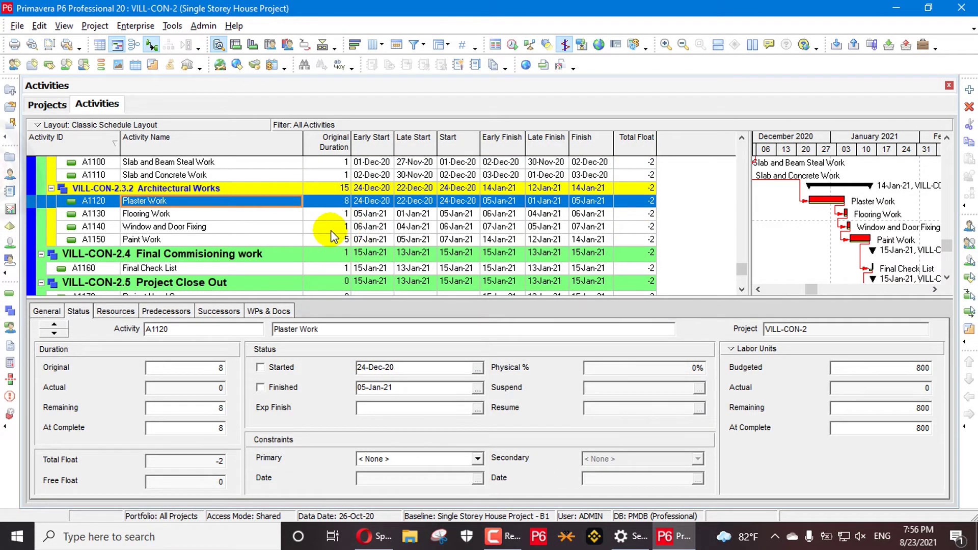
# Step: Set the expected finish date of the Plaster Work activity A1120 to 07-Jan-21
pyautogui.click(590, 240)
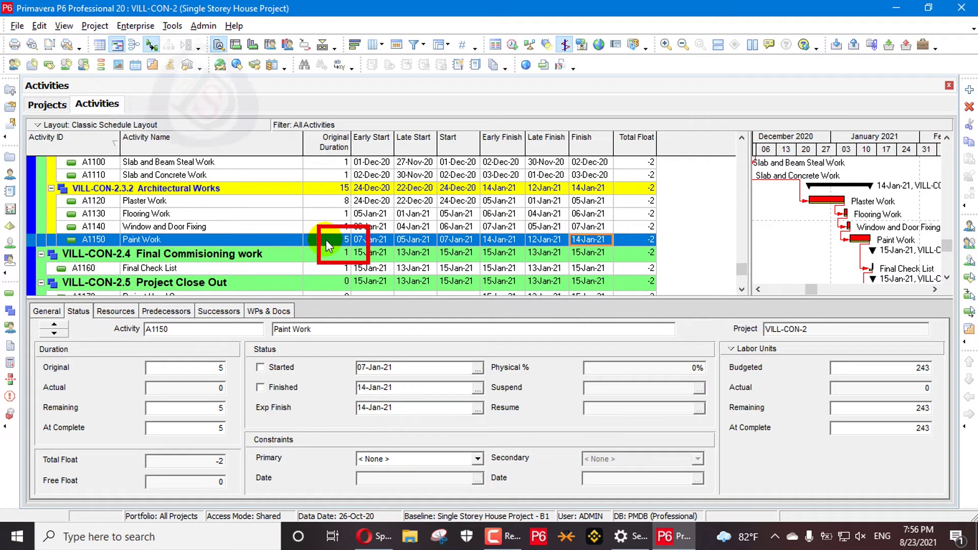
pyautogui.click(323, 200)
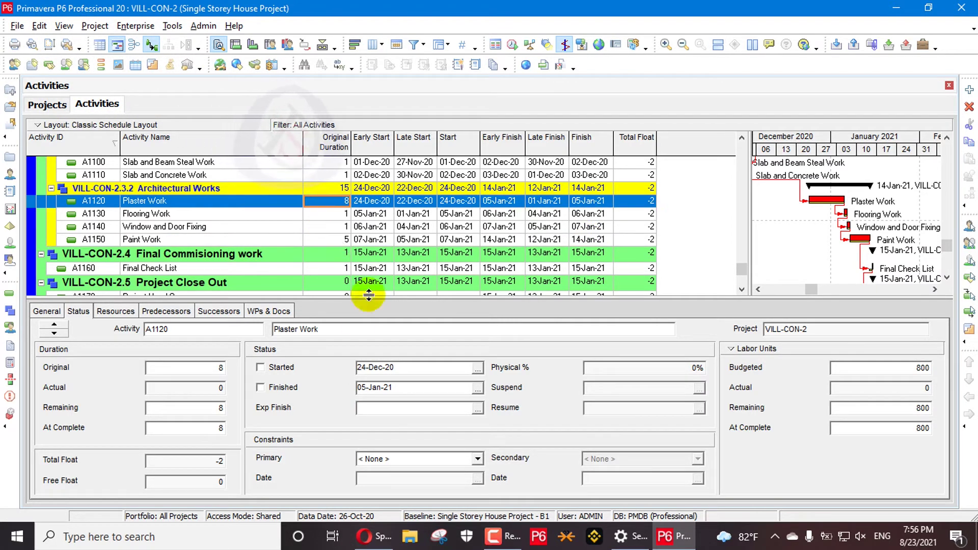
pyautogui.click(478, 408)
pyautogui.click(482, 240)
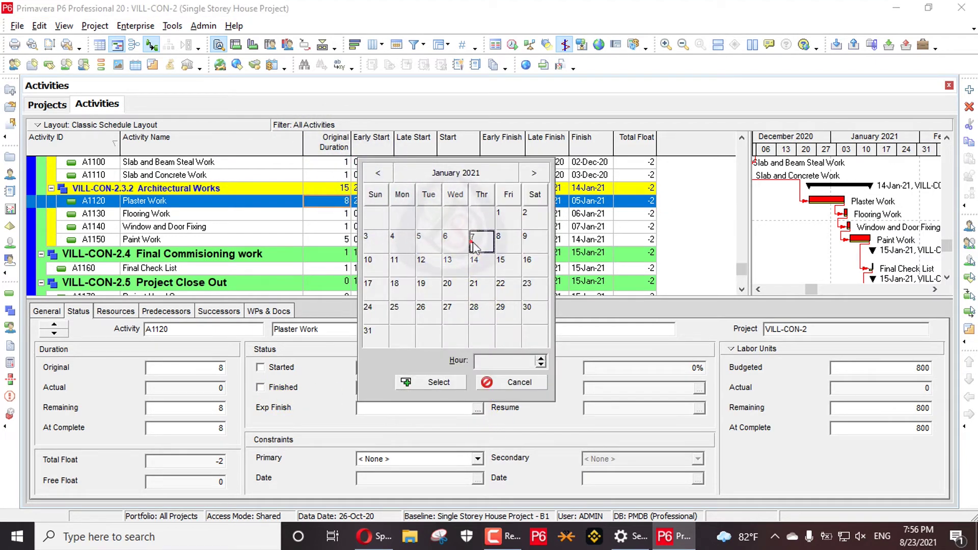
pyautogui.click(441, 382)
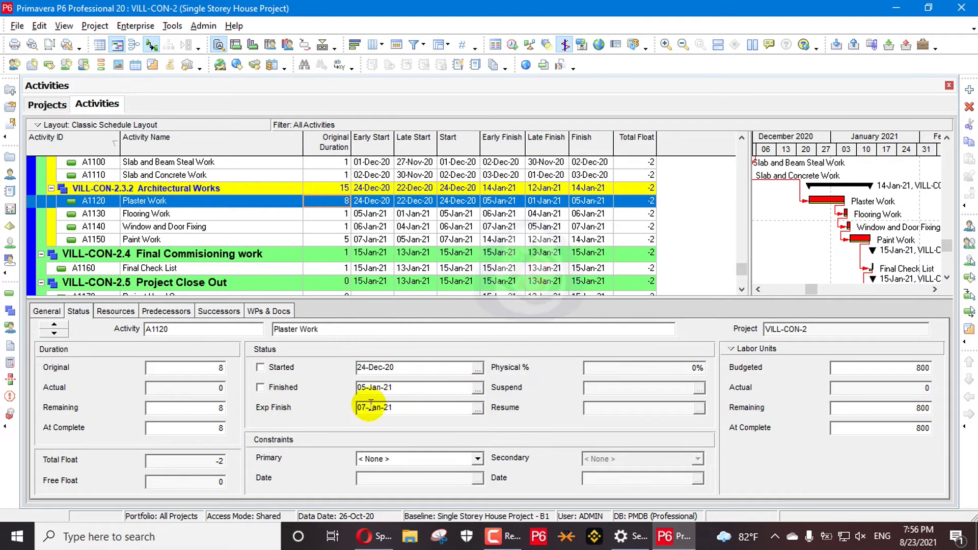
# Step: Reschedule the project with the data date 31-Oct-20 applied to all open projects
pyautogui.press('F9')
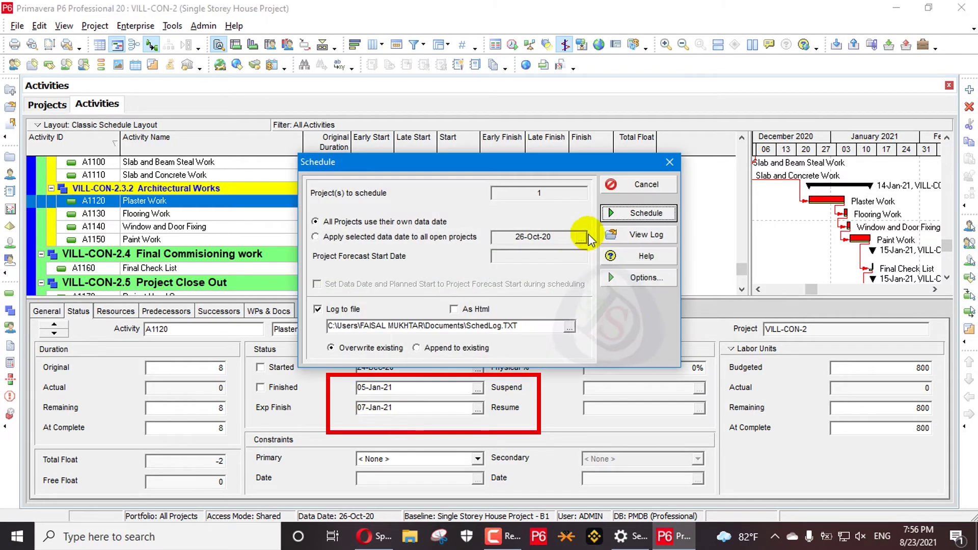
pyautogui.click(400, 237)
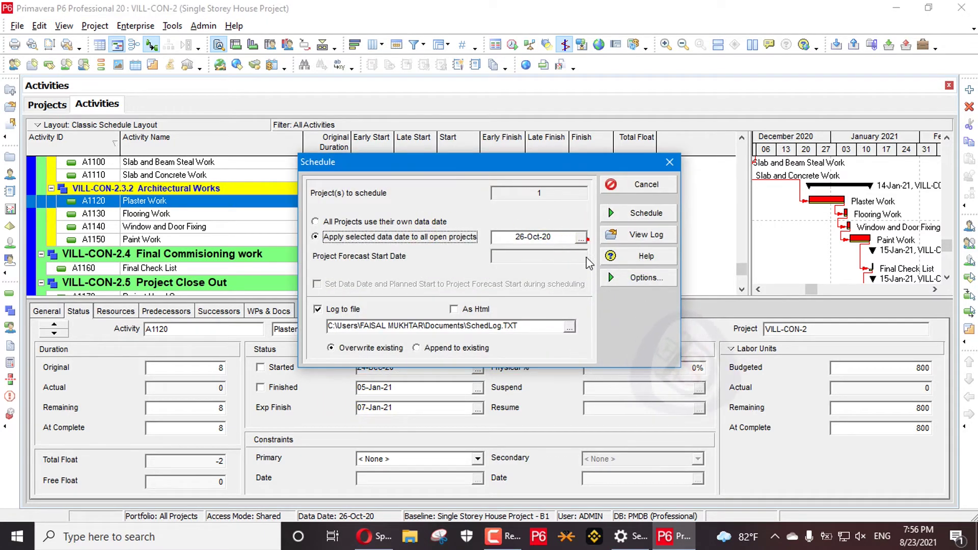
pyautogui.click(581, 238)
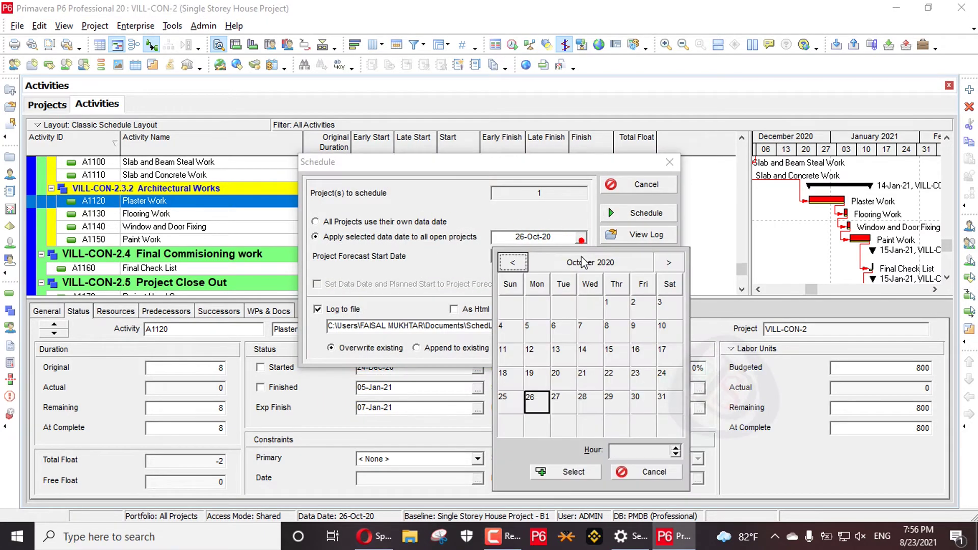
pyautogui.click(667, 399)
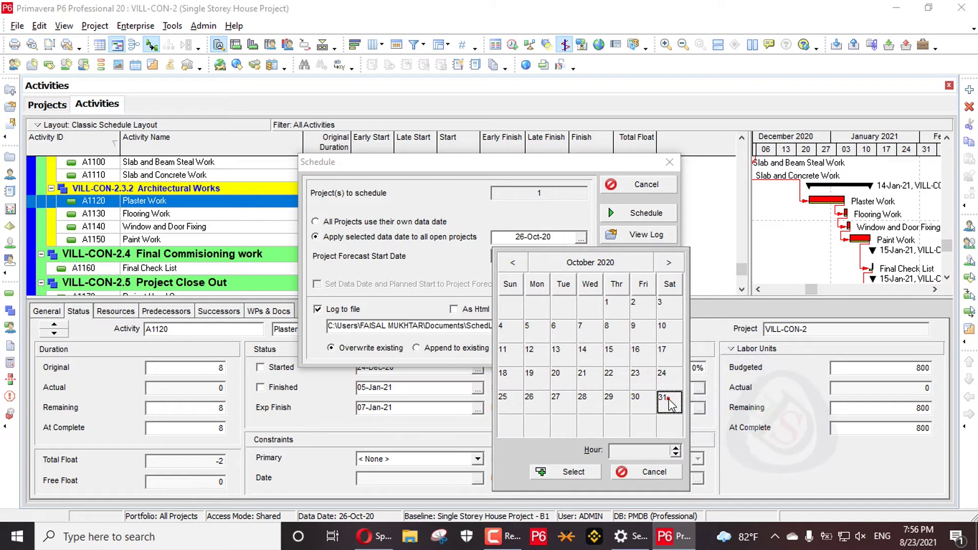
pyautogui.click(569, 470)
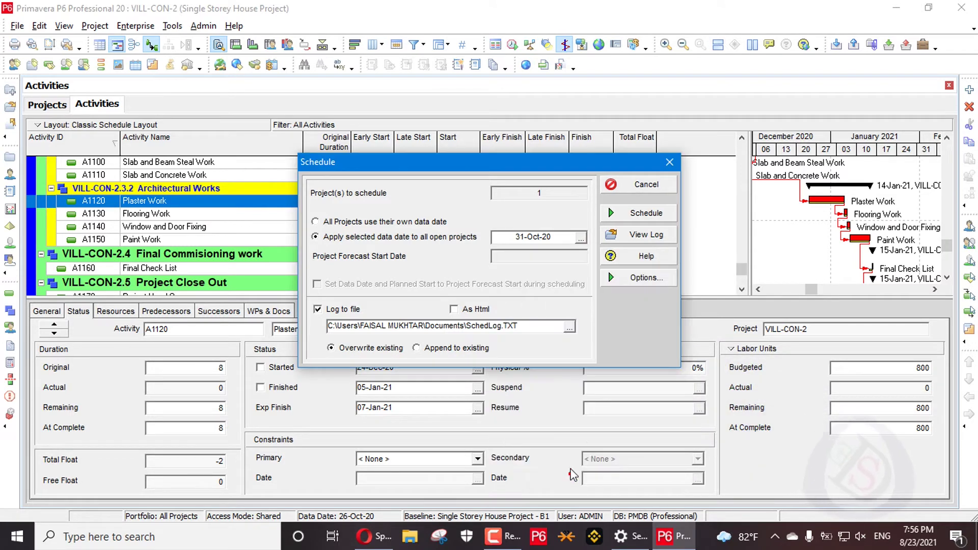
pyautogui.click(640, 216)
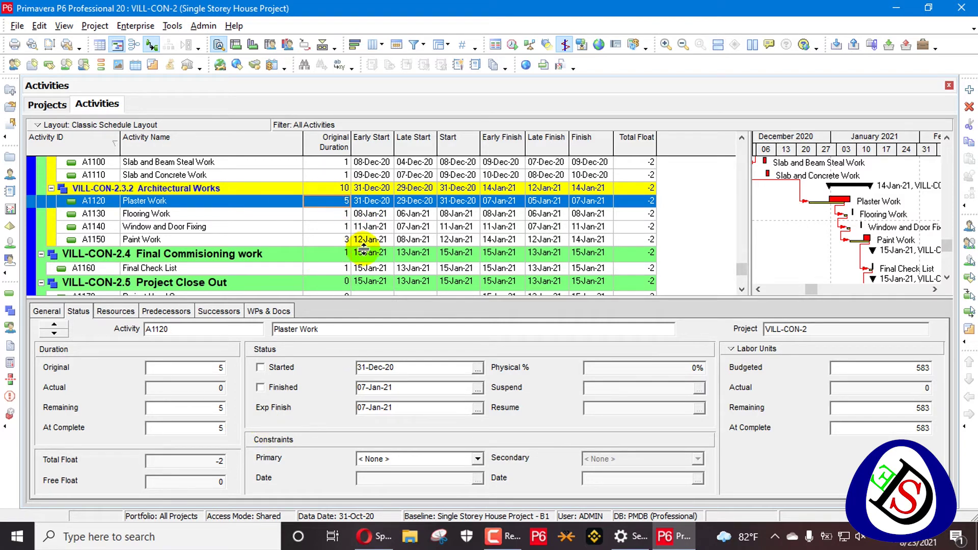
# Step: Select the Paint Work activity A1150 and reschedule all open projects with the data date 07-Nov-20
pyautogui.press('F9')
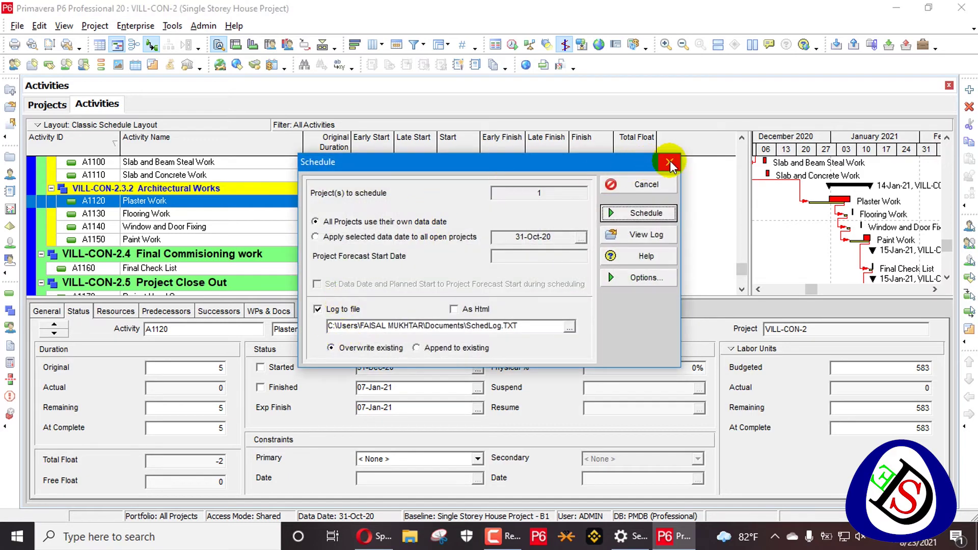
pyautogui.click(670, 162)
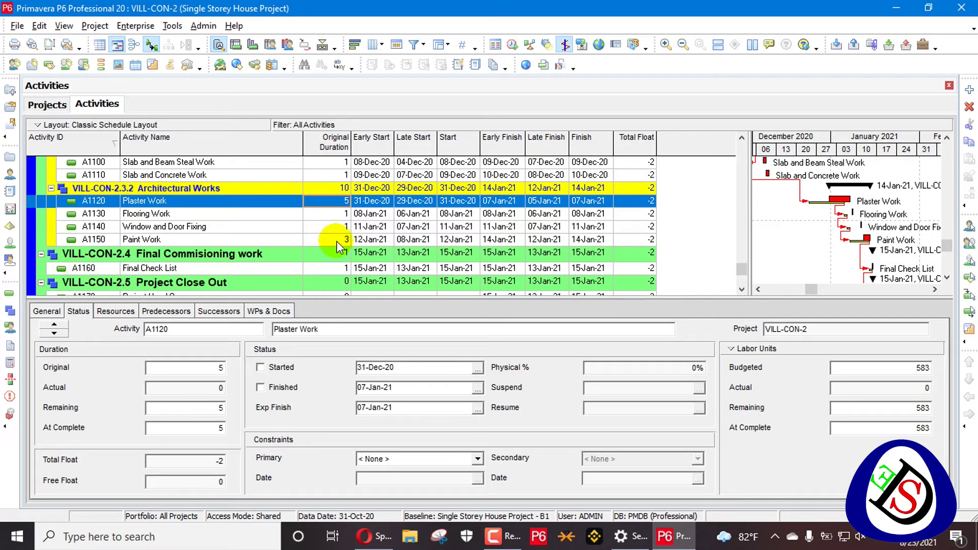
pyautogui.click(338, 240)
pyautogui.press('F9')
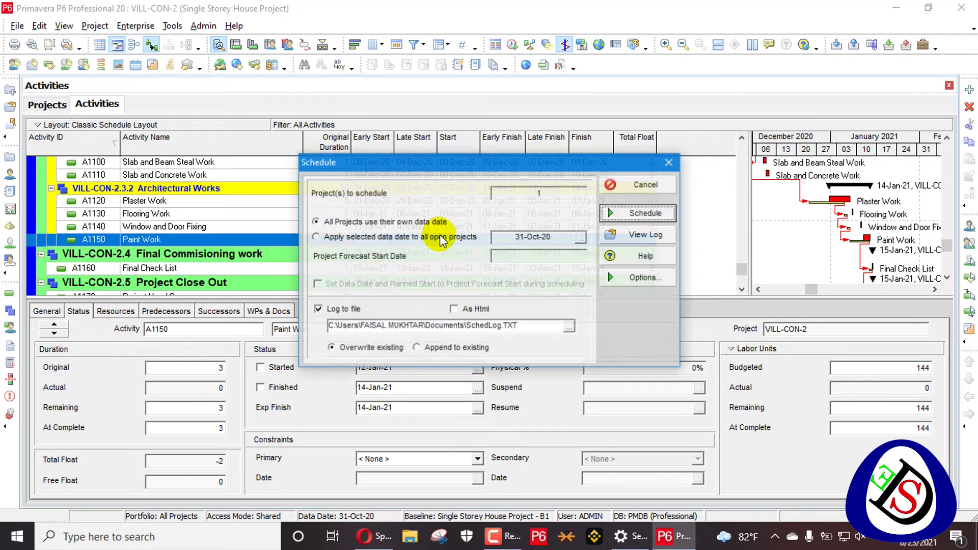
pyautogui.click(402, 237)
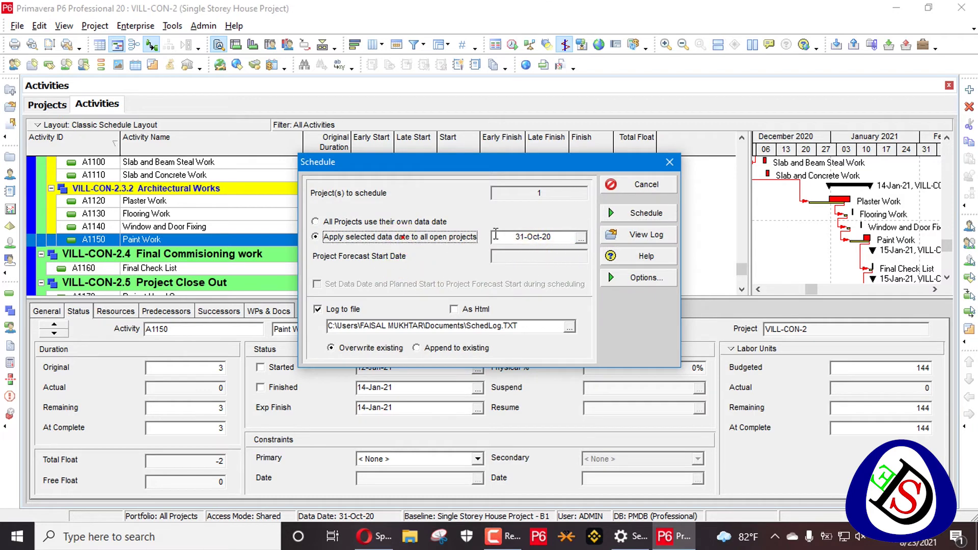
pyautogui.click(582, 238)
pyautogui.click(661, 265)
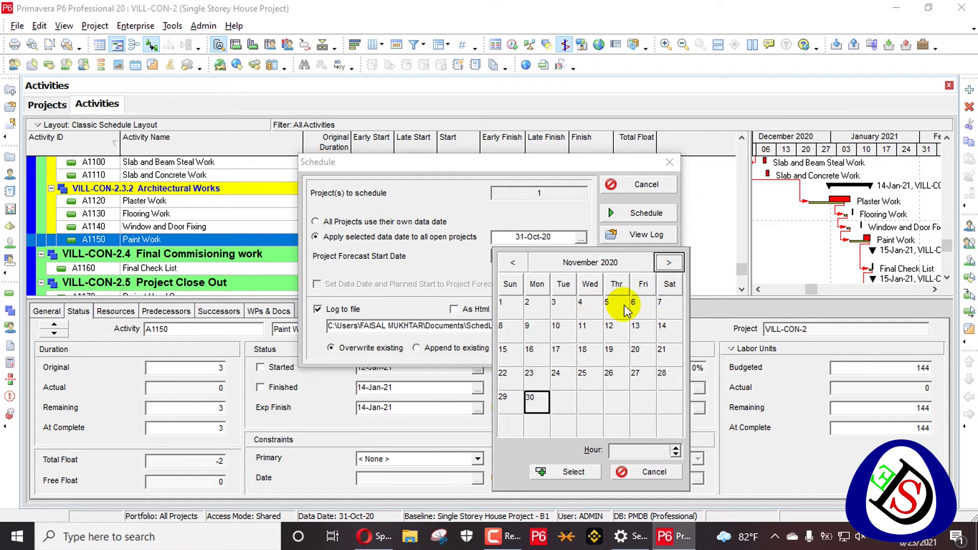
pyautogui.click(665, 305)
pyautogui.click(560, 476)
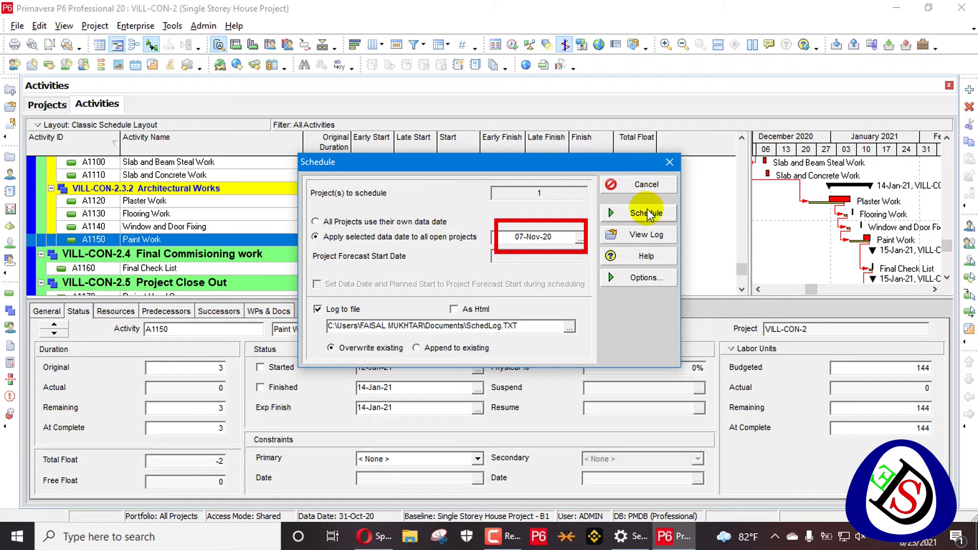
pyautogui.click(645, 213)
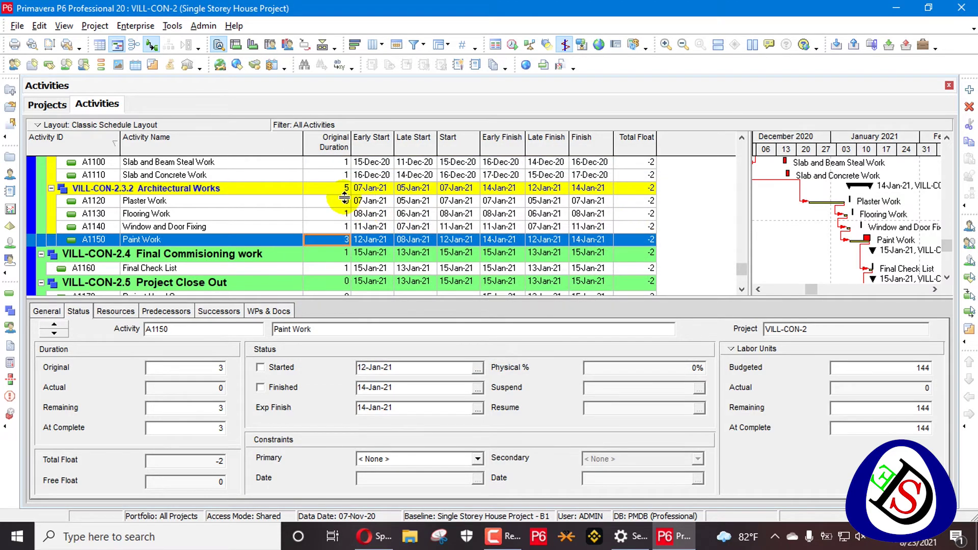
# Step: Reschedule the project with the data date 11-Nov-20 applied to all open projects
pyautogui.press('F9')
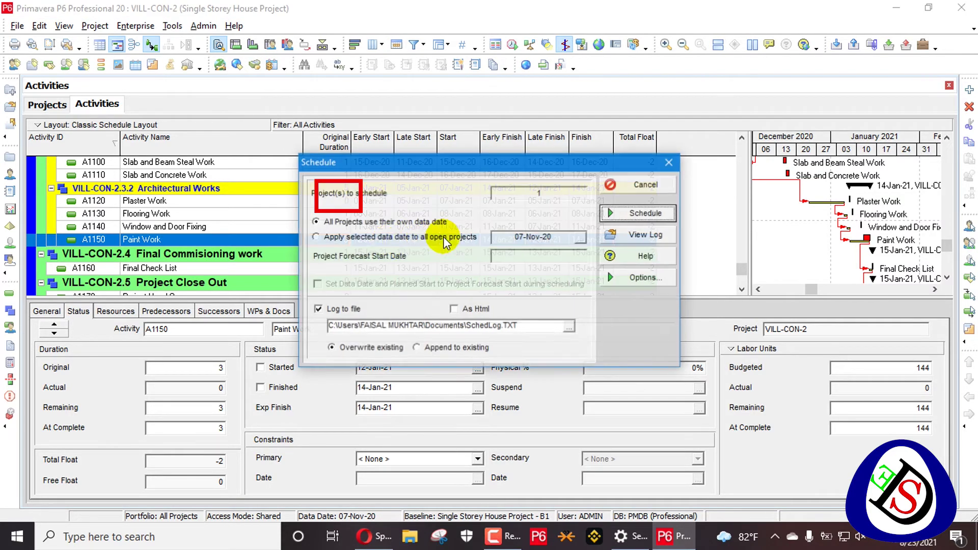
pyautogui.click(403, 237)
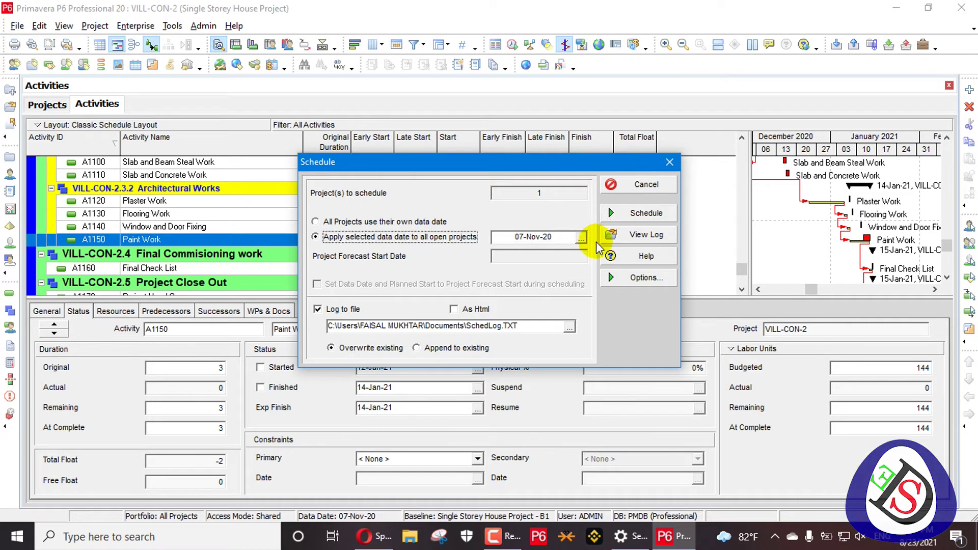
pyautogui.click(580, 237)
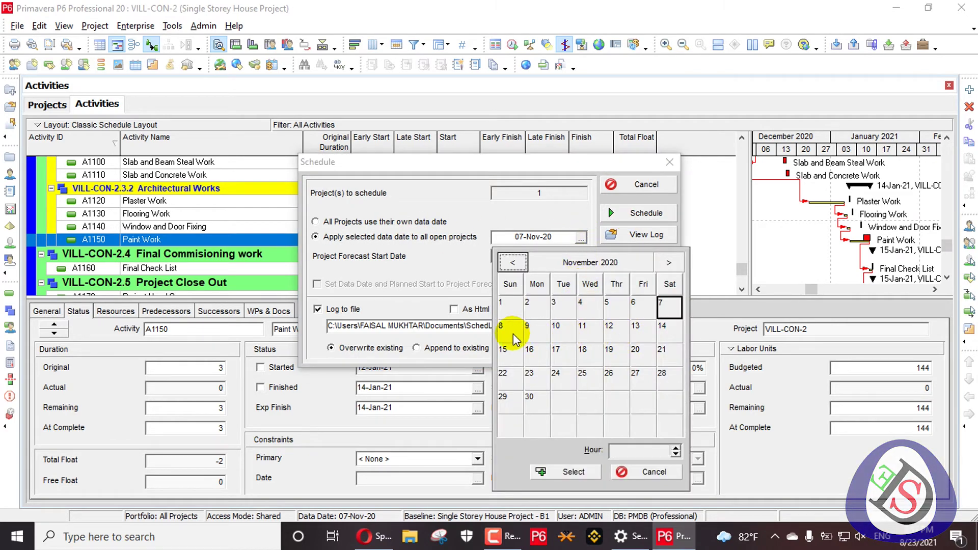
pyautogui.click(585, 330)
pyautogui.click(566, 472)
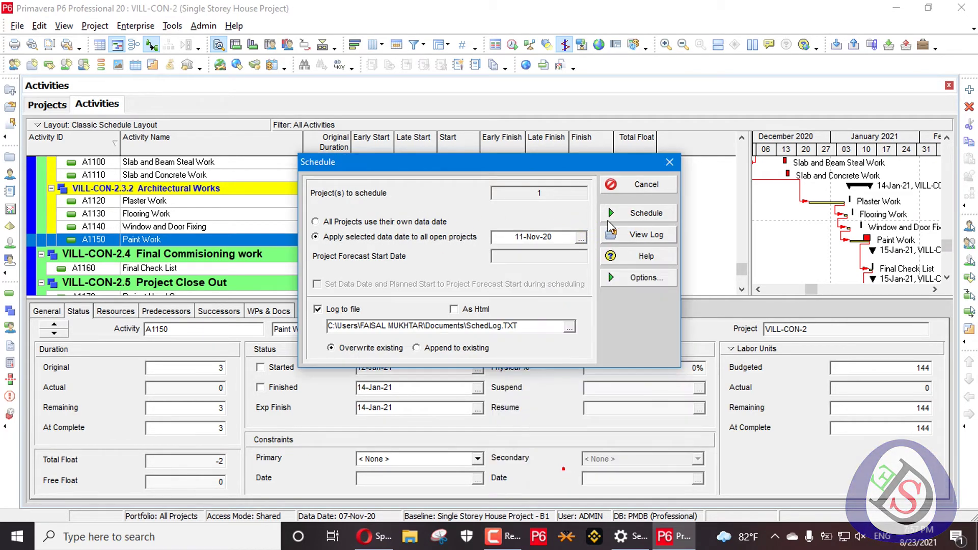
pyautogui.click(634, 213)
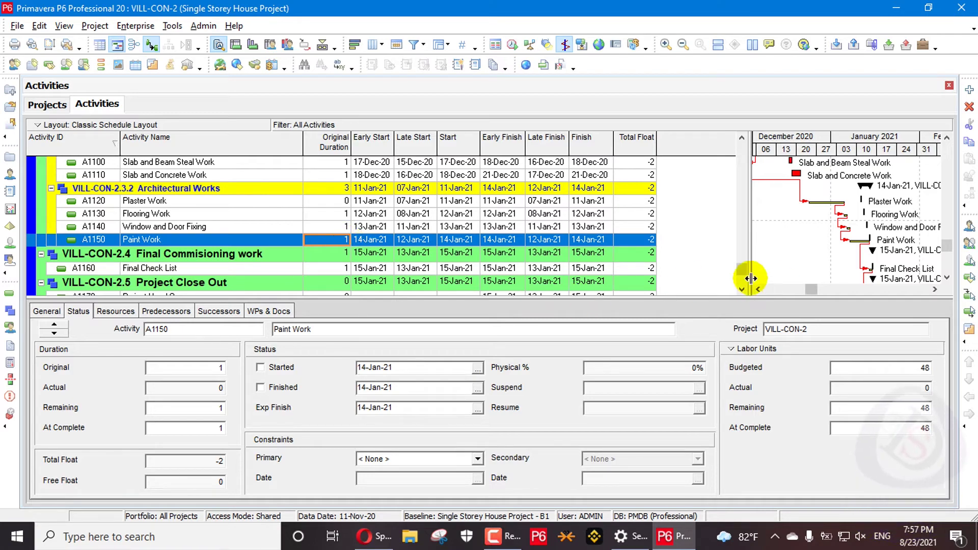
# Step: Review the activity dates from the project start to Architectural Works, and reschedule all open projects with the data date set back to 26-Oct-20
pyautogui.moveTo(744, 270); pyautogui.dragTo(745, 144)
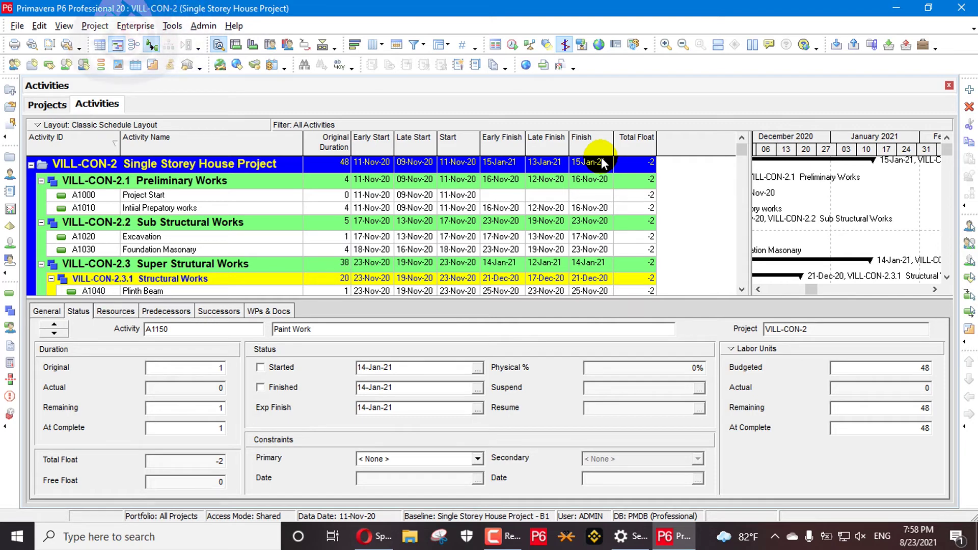
pyautogui.scroll(-2, 565, 188)
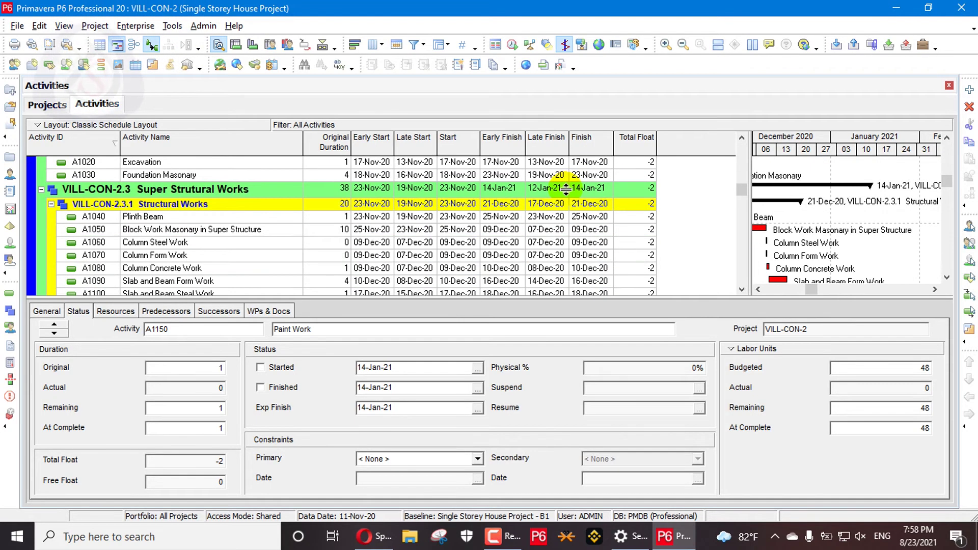
pyautogui.scroll(-3, 566, 188)
pyautogui.scroll(-1, 566, 191)
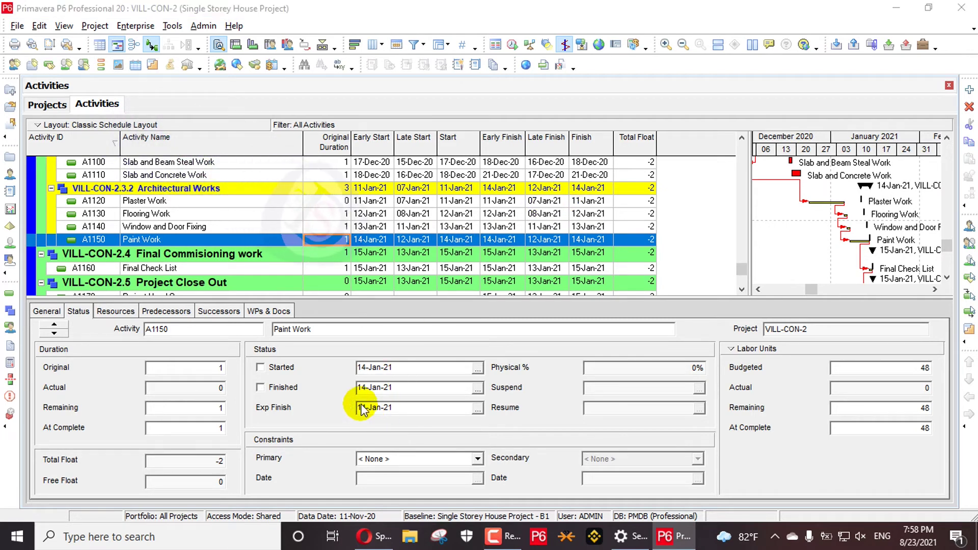
pyautogui.press('F9')
pyautogui.click(382, 236)
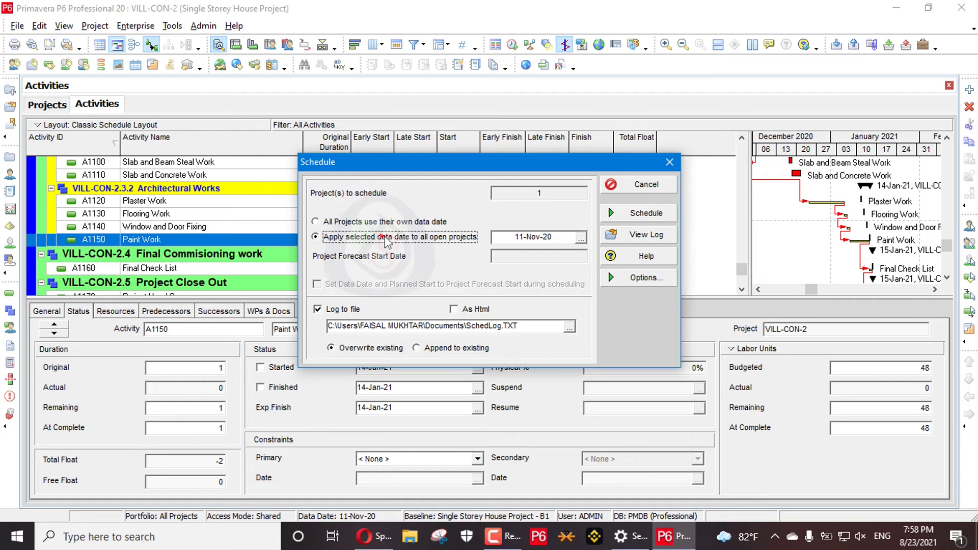
pyautogui.click(580, 237)
pyautogui.click(512, 262)
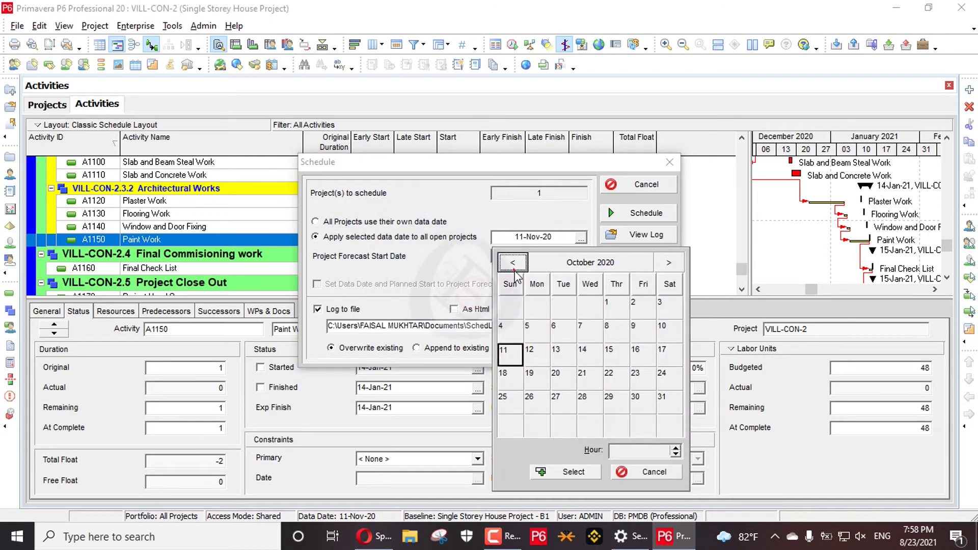
pyautogui.click(535, 393)
pyautogui.click(568, 469)
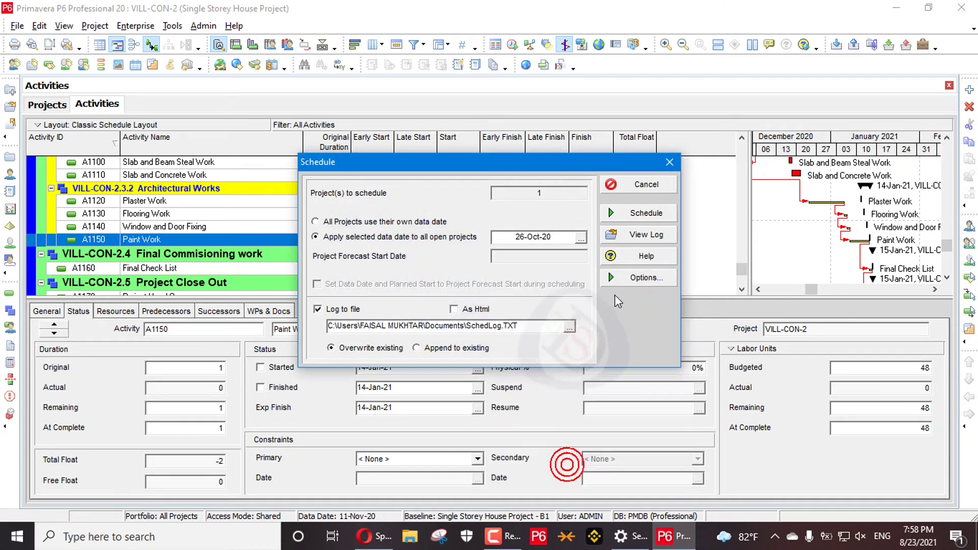
pyautogui.click(645, 213)
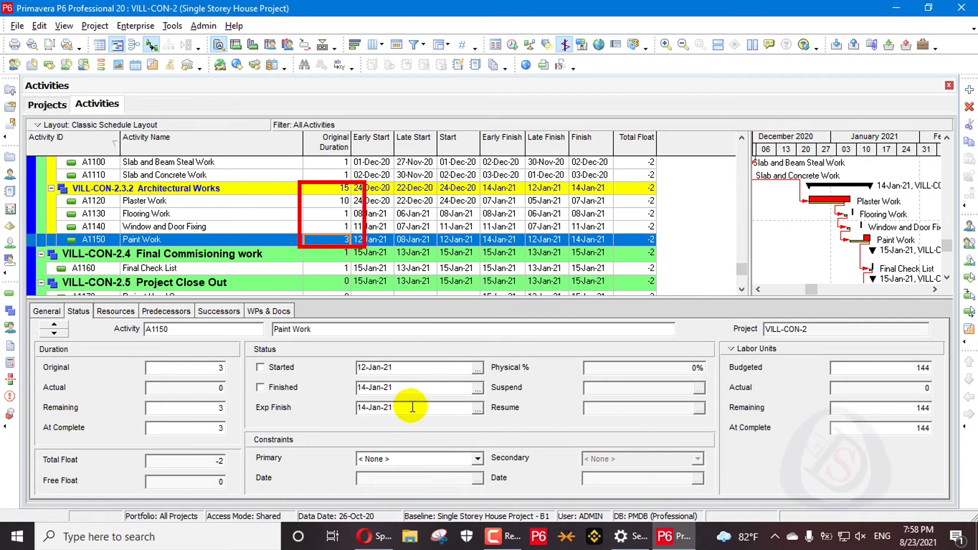
# Step: Clear the expected finish dates of the Paint Work activity A1150 and the Plaster Work activity A1120
pyautogui.moveTo(412, 408); pyautogui.dragTo(281, 392)
pyautogui.press('BackSpace')
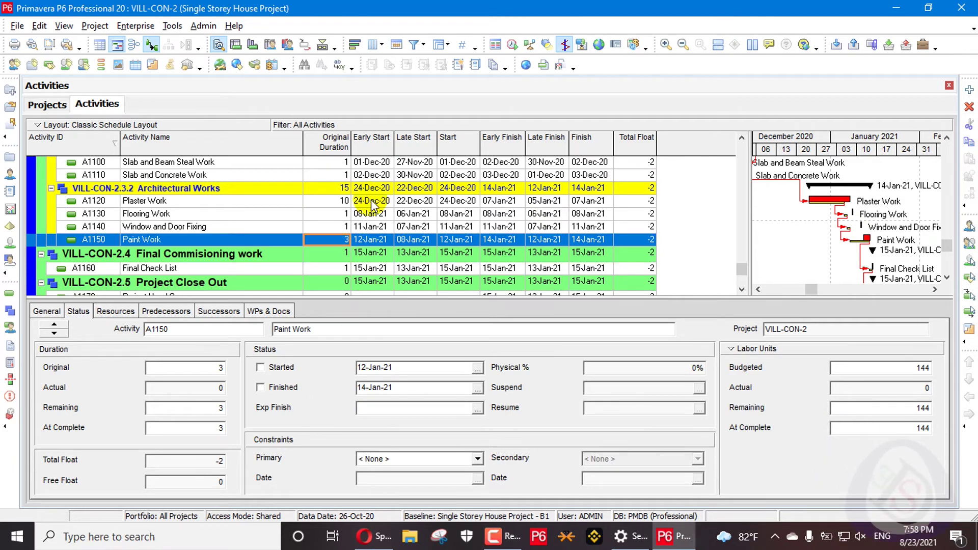
pyautogui.click(370, 202)
pyautogui.doubleClick(402, 407)
pyautogui.press('BackSpace')
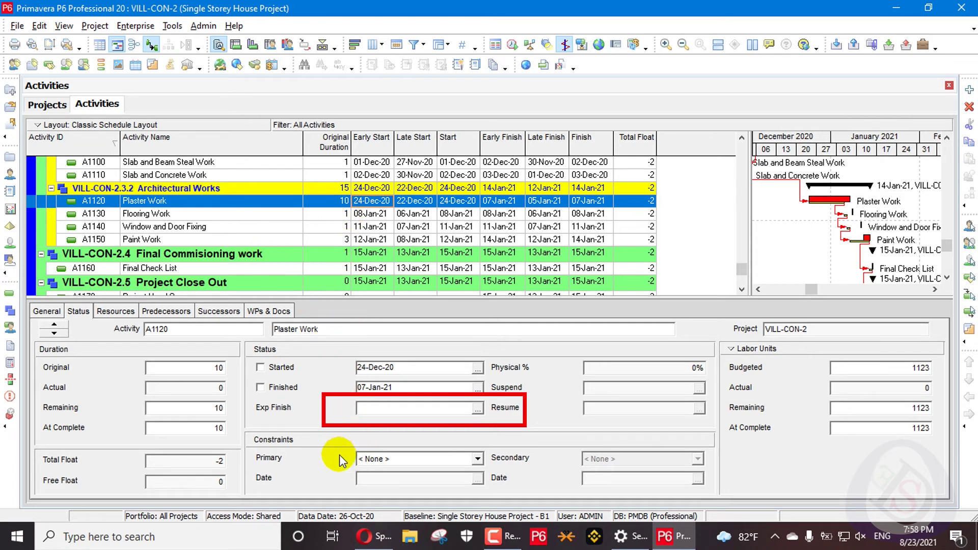
# Step: Give Plaster Work a Finish On primary constraint dated 07-Jan-21 and reschedule all open projects with the data date 31-Oct-20
pyautogui.click(414, 464)
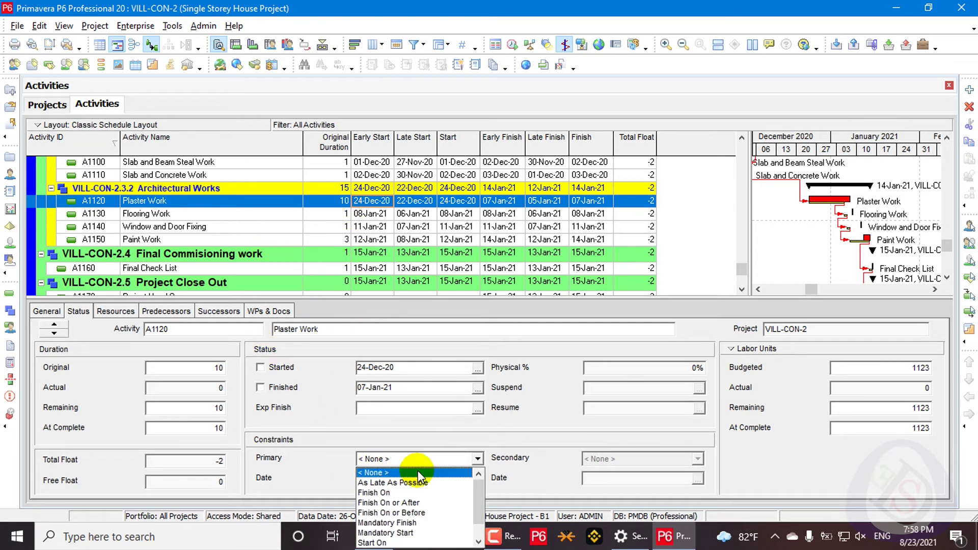
pyautogui.click(390, 493)
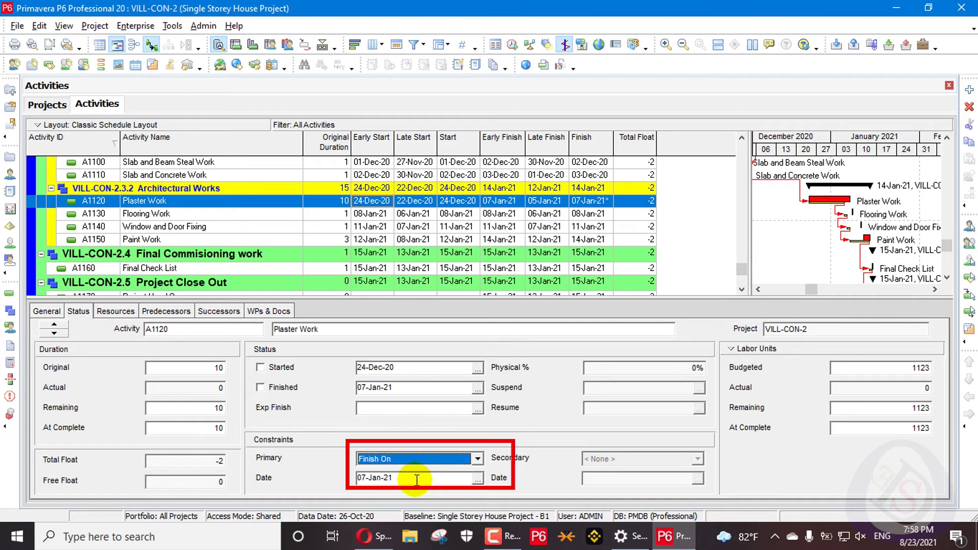
pyautogui.press('F9')
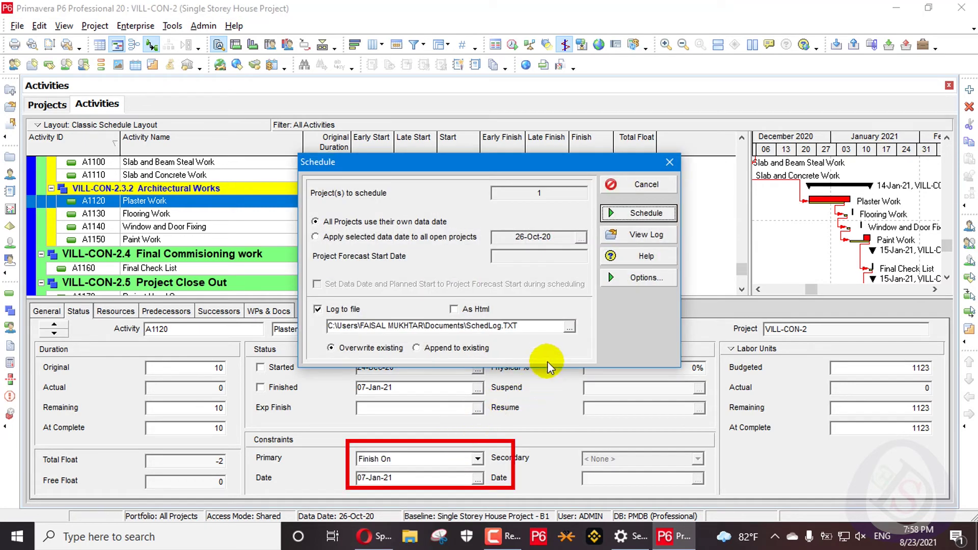
pyautogui.click(410, 238)
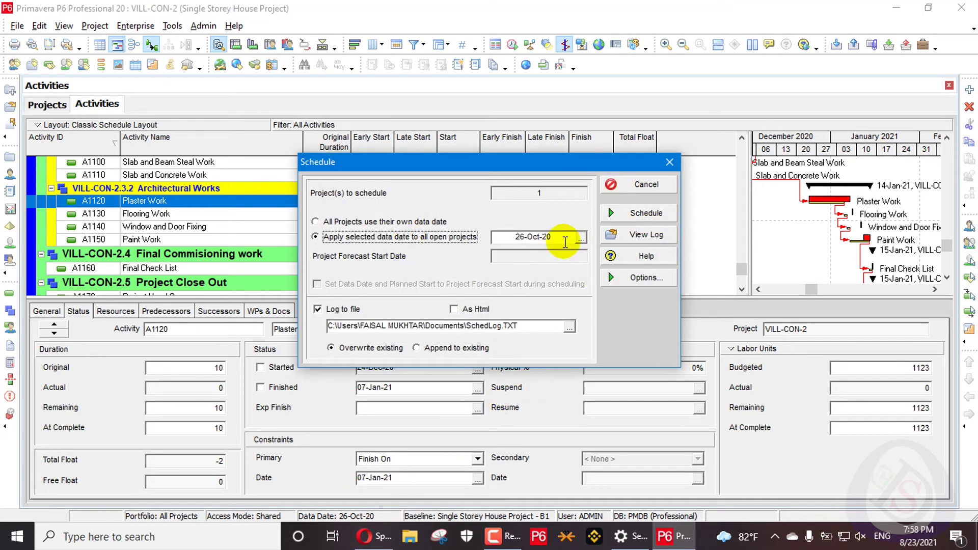
pyautogui.click(581, 238)
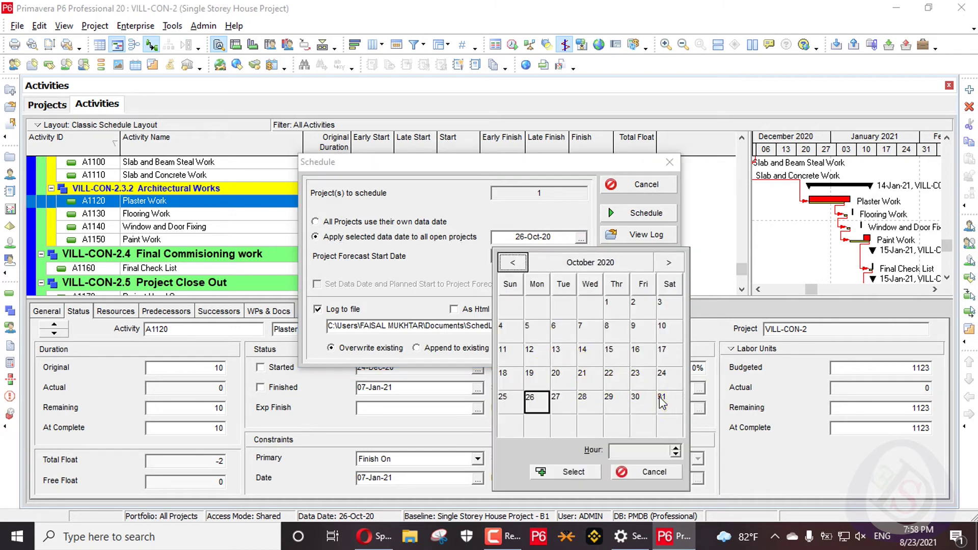
pyautogui.click(567, 472)
pyautogui.click(646, 213)
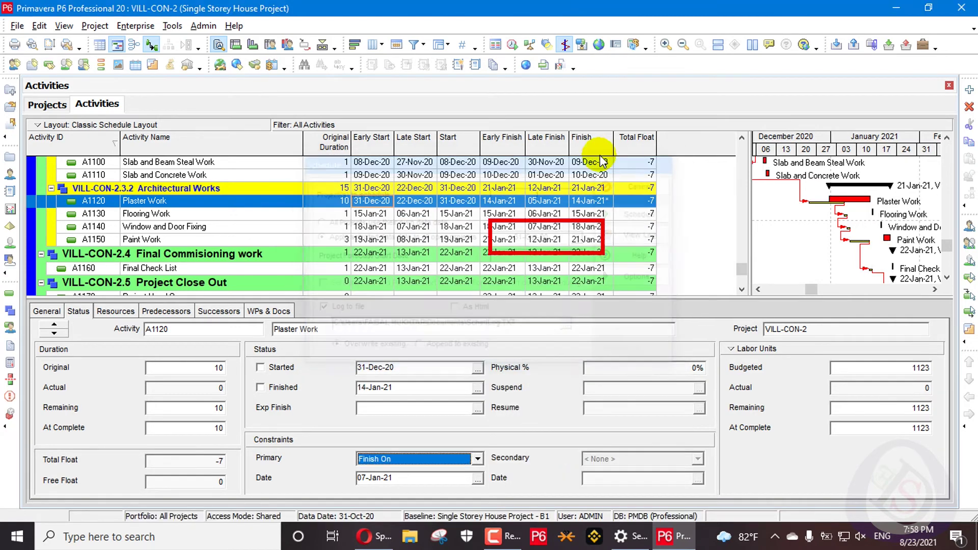
pyautogui.click(368, 206)
pyautogui.click(337, 204)
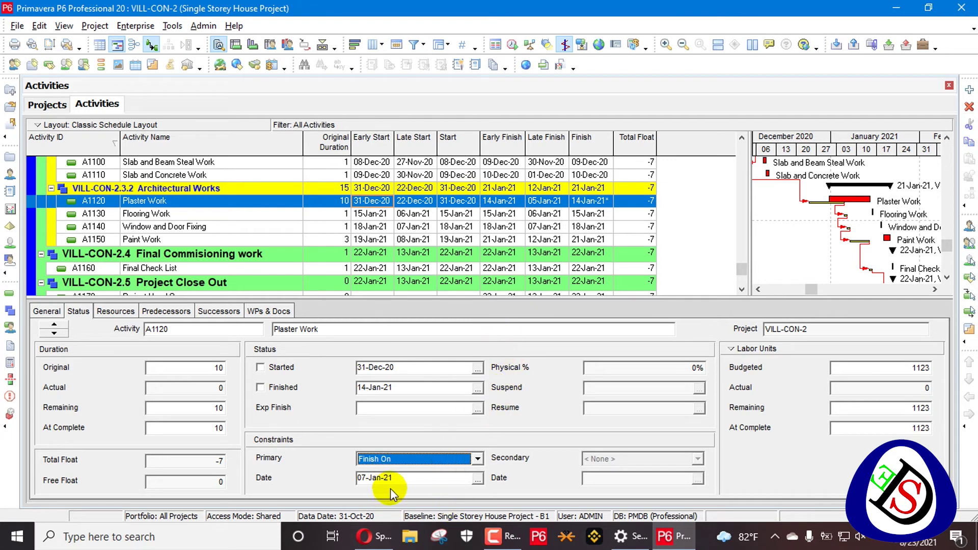
# Step: Change the Plaster Work primary constraint to Mandatory Finish and reschedule with the project's own data date
pyautogui.click(374, 460)
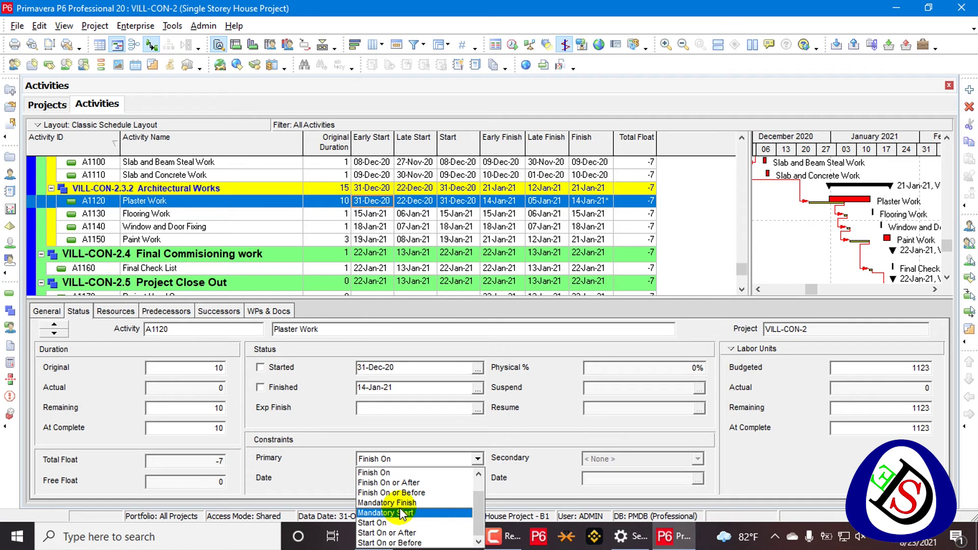
pyautogui.press('Up')
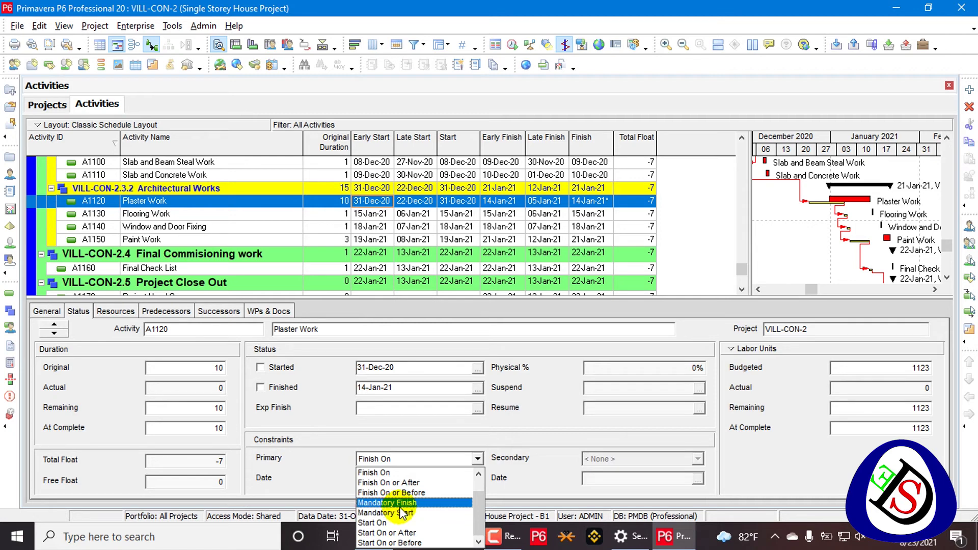
pyautogui.press('Return')
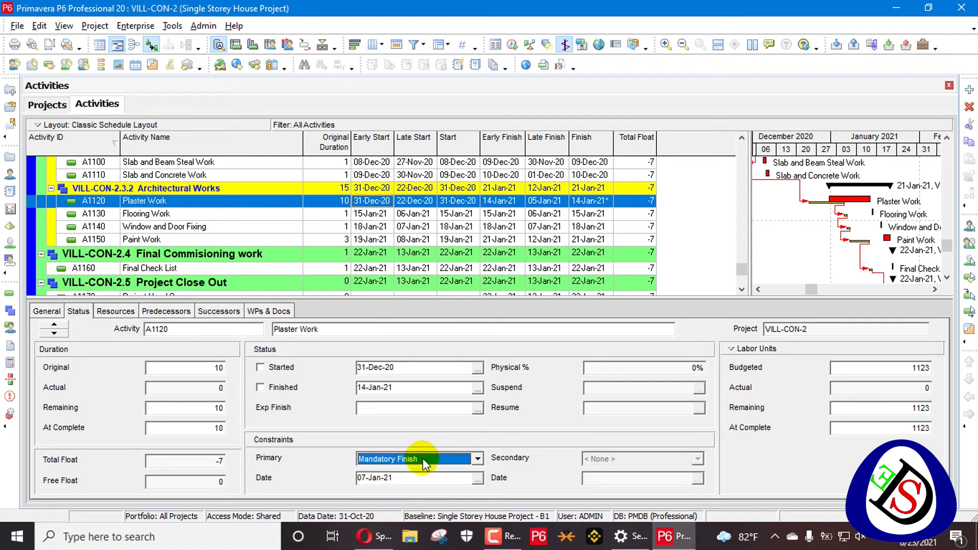
pyautogui.press('F9')
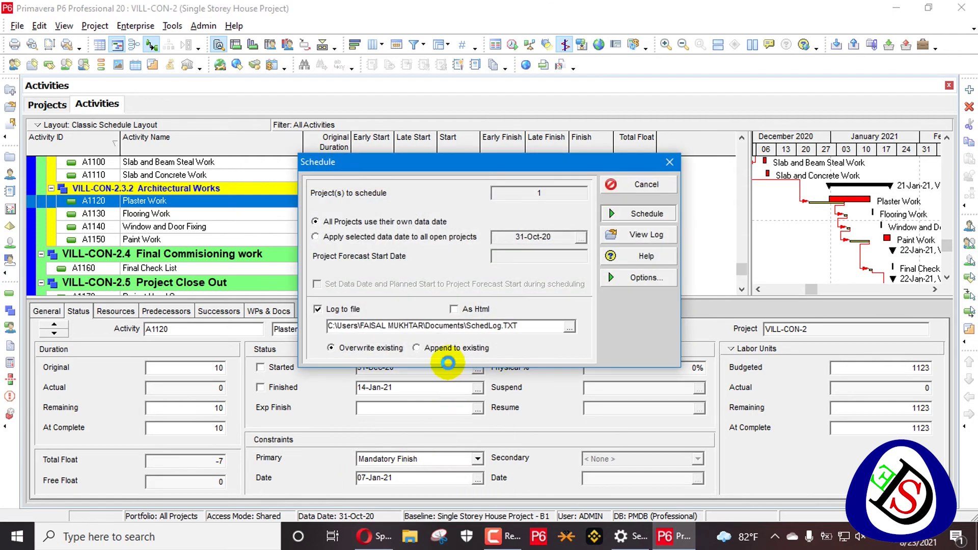
pyautogui.press('Return')
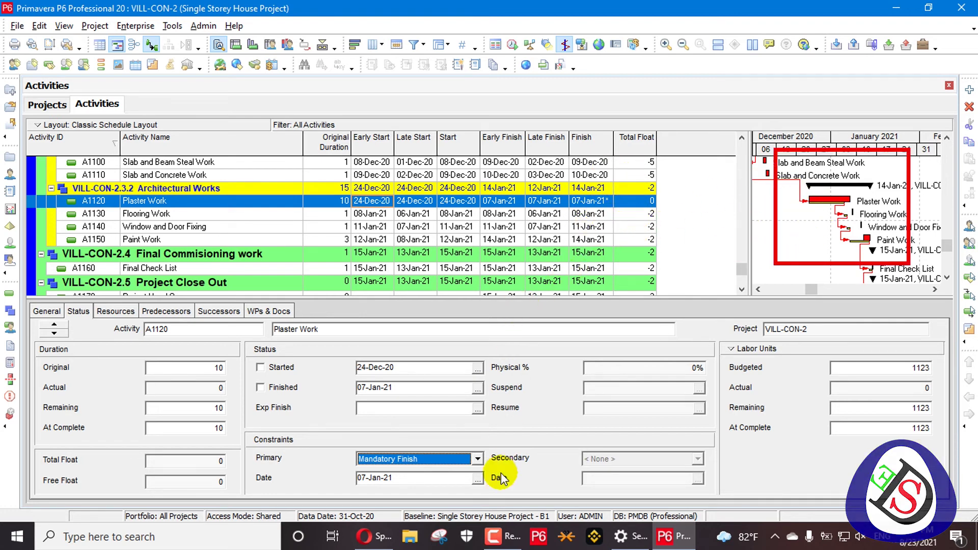
# Step: Change the Plaster Work primary constraint back to Finish On and reschedule with the project's own data date
pyautogui.click(446, 459)
pyautogui.scroll(1, 410, 490)
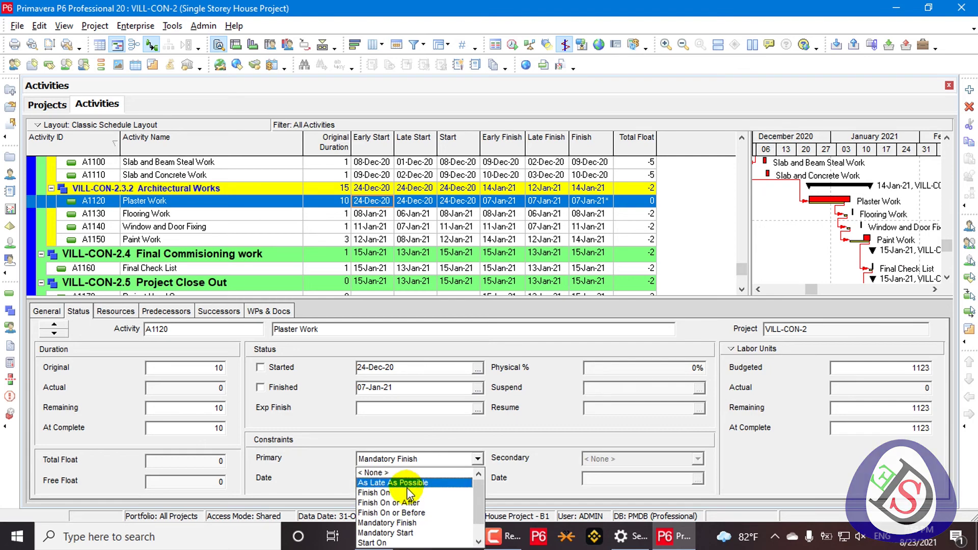
pyautogui.click(406, 488)
pyautogui.press('F9')
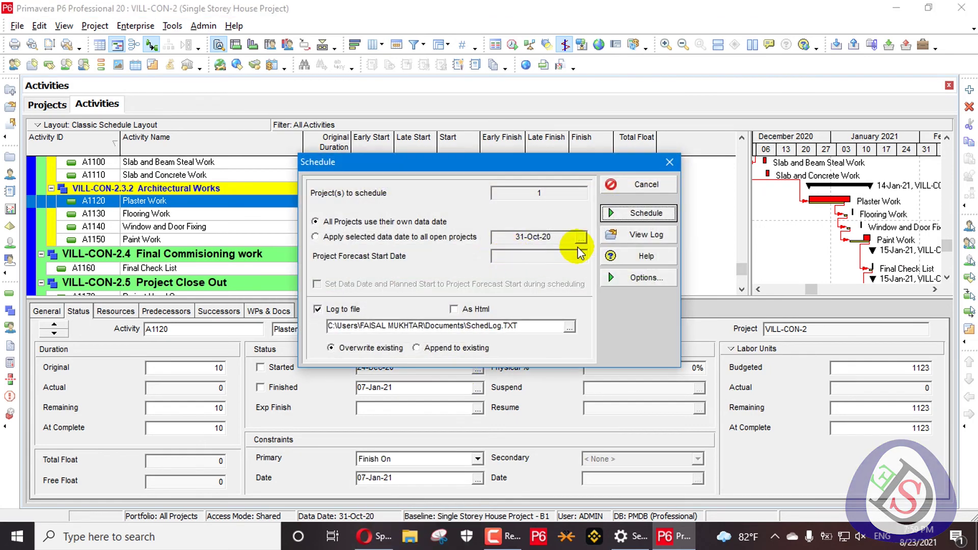
pyautogui.click(639, 213)
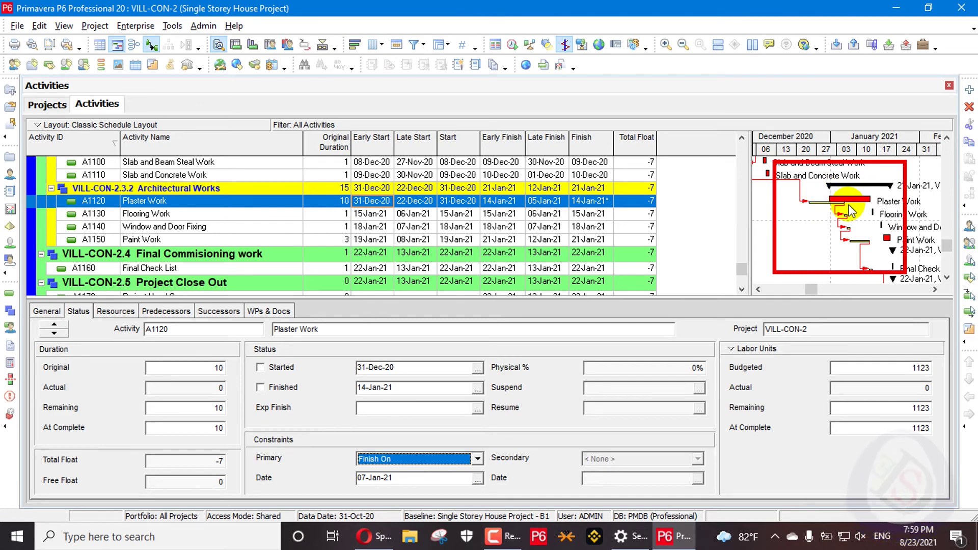
pyautogui.press('F9')
pyautogui.click(681, 156)
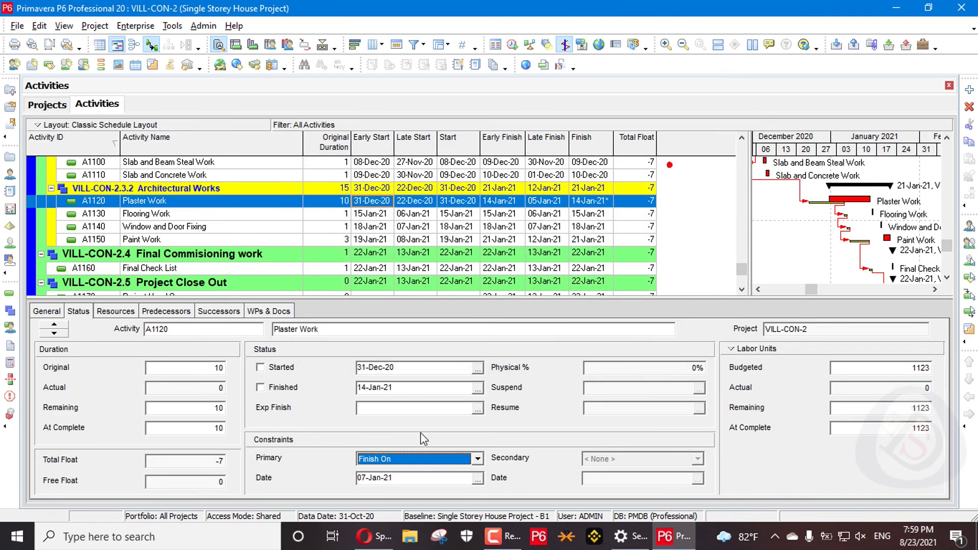
# Step: Set the Plaster Work primary constraint to Mandatory Finish and reschedule, applying the data date 31-Oct-20 to all open projects
pyautogui.click(423, 459)
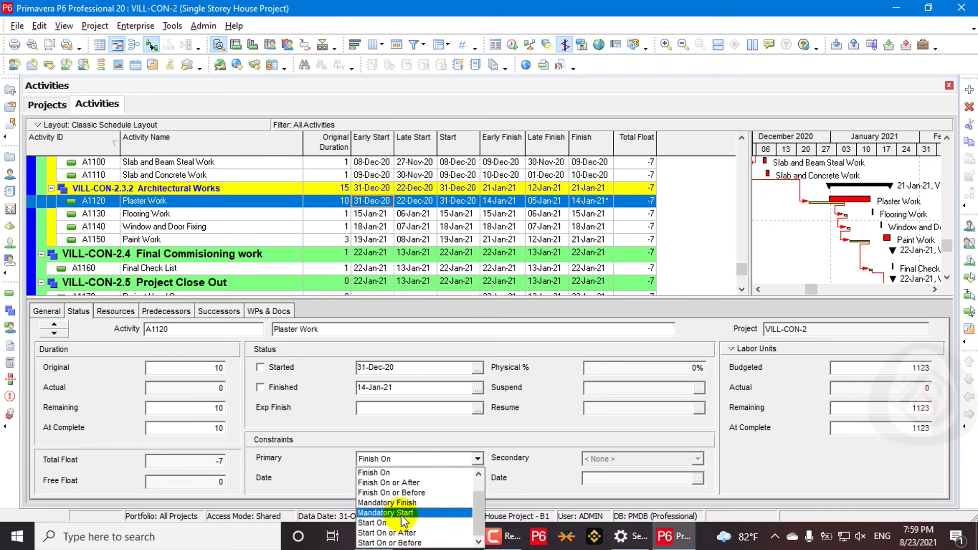
pyautogui.click(387, 503)
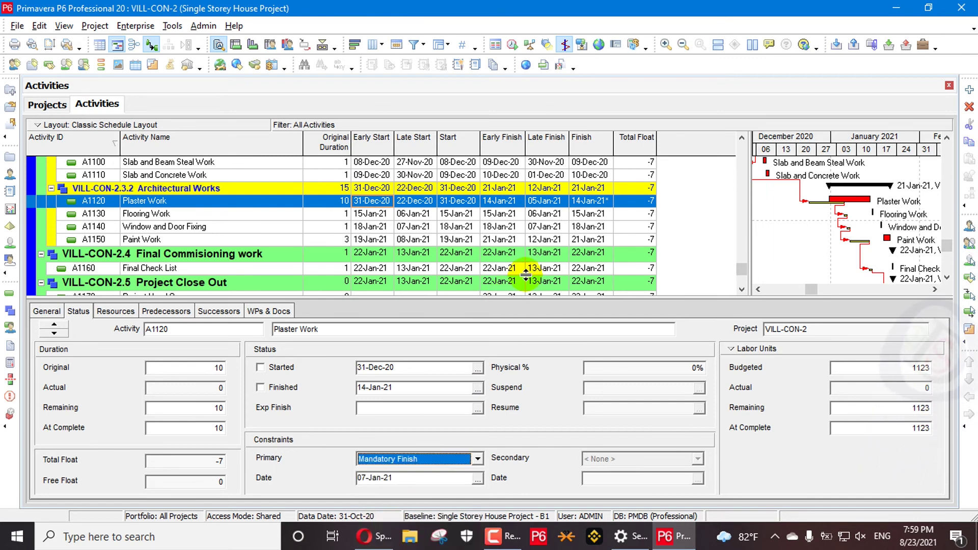
pyautogui.press('F9')
pyautogui.moveTo(570, 156); pyautogui.dragTo(377, 300)
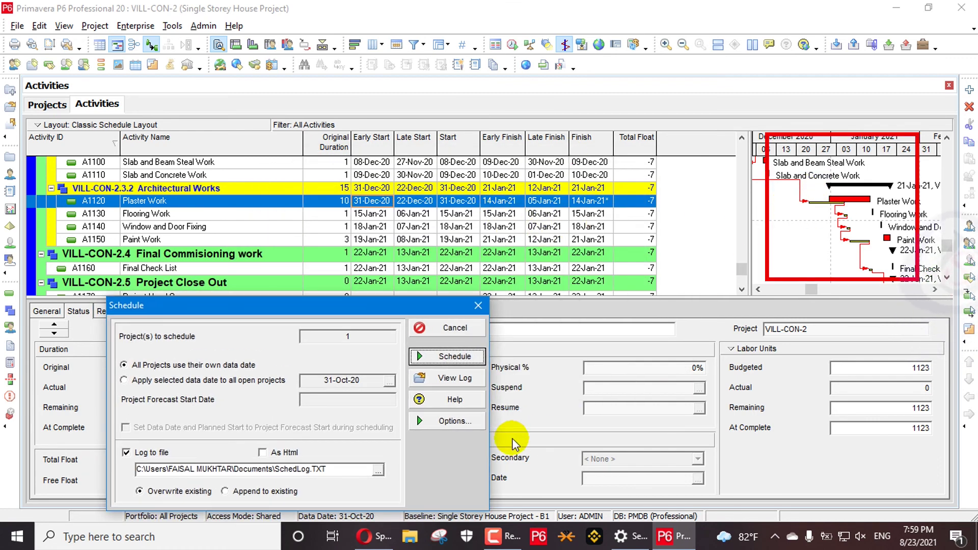
pyautogui.click(219, 381)
pyautogui.click(452, 357)
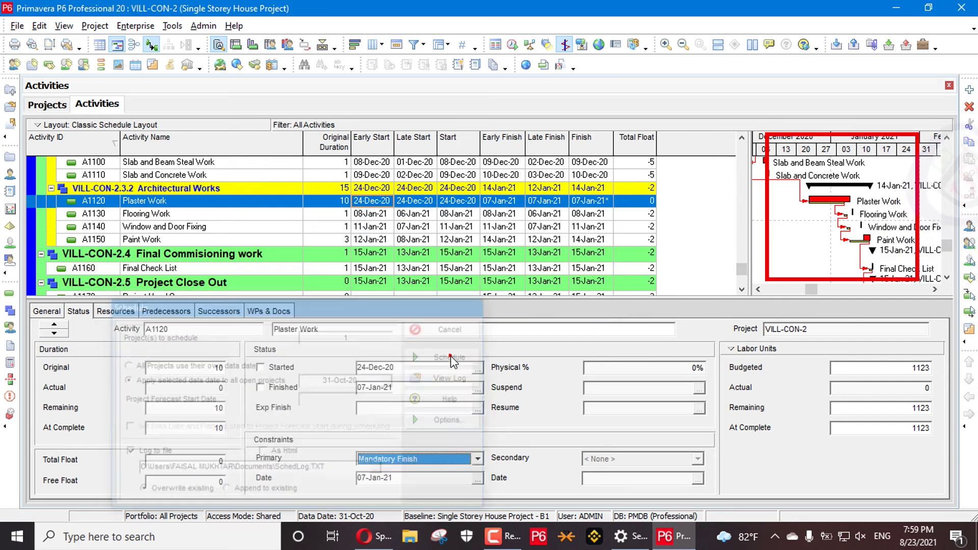